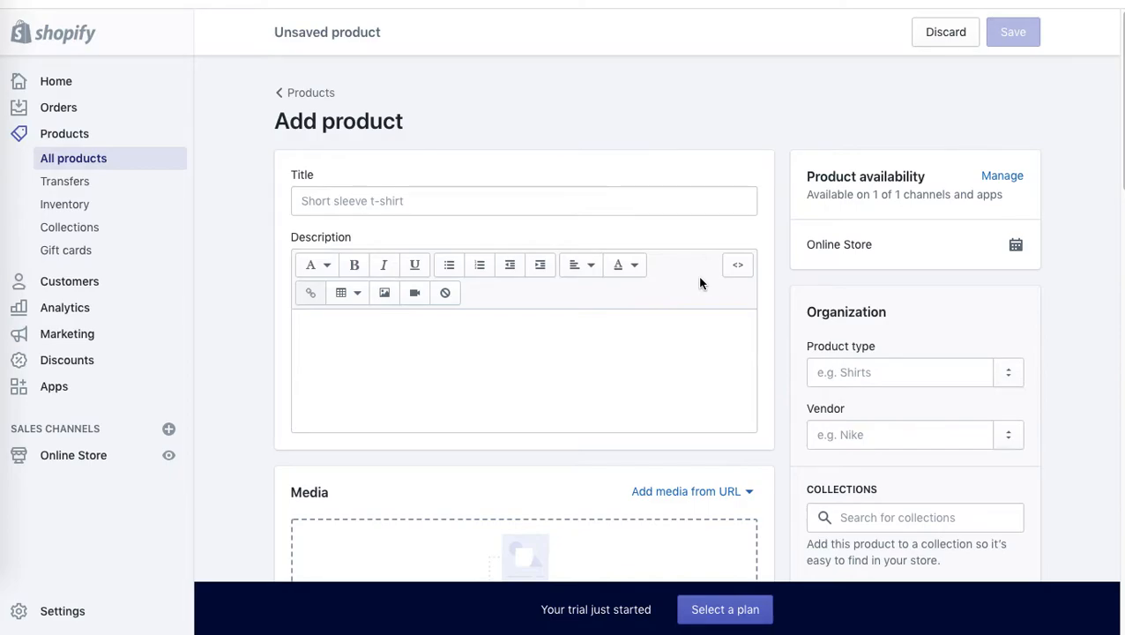
- Title the product "White Short Sleeve T-shirt" and enter "product descriptuon goes here" as its description
left_click(647, 201)
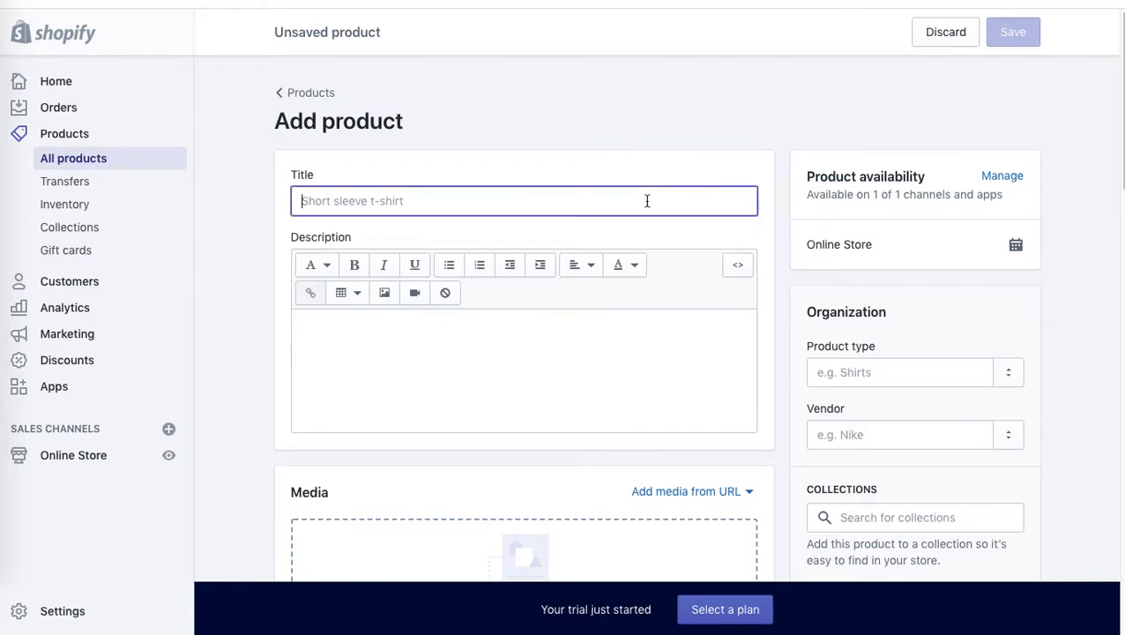
type("W")
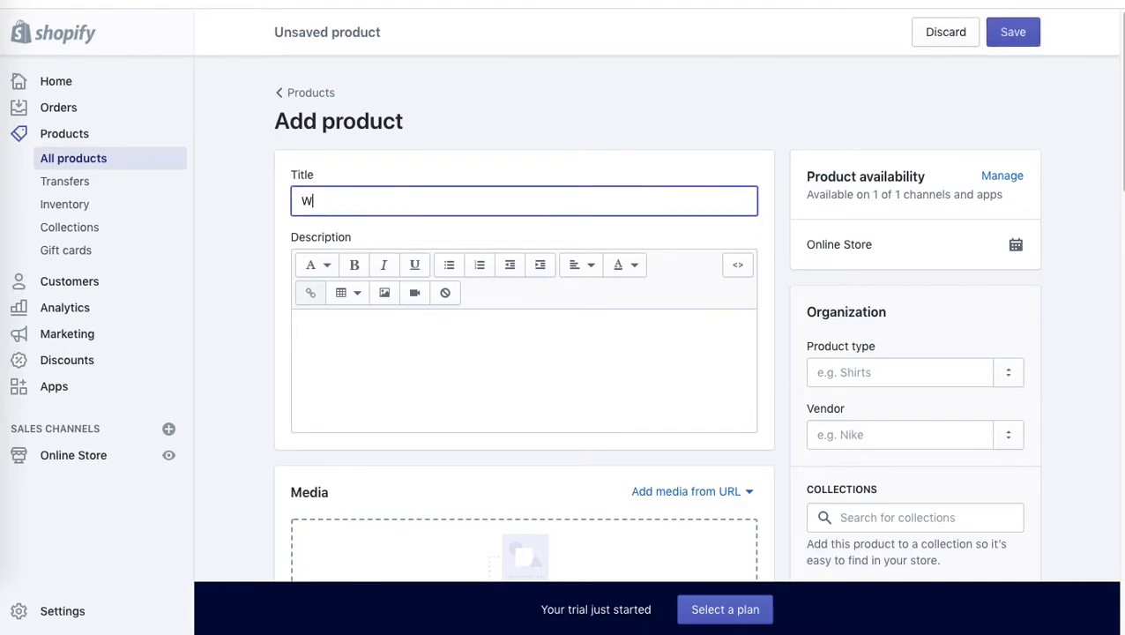
type("hite Short Slee")
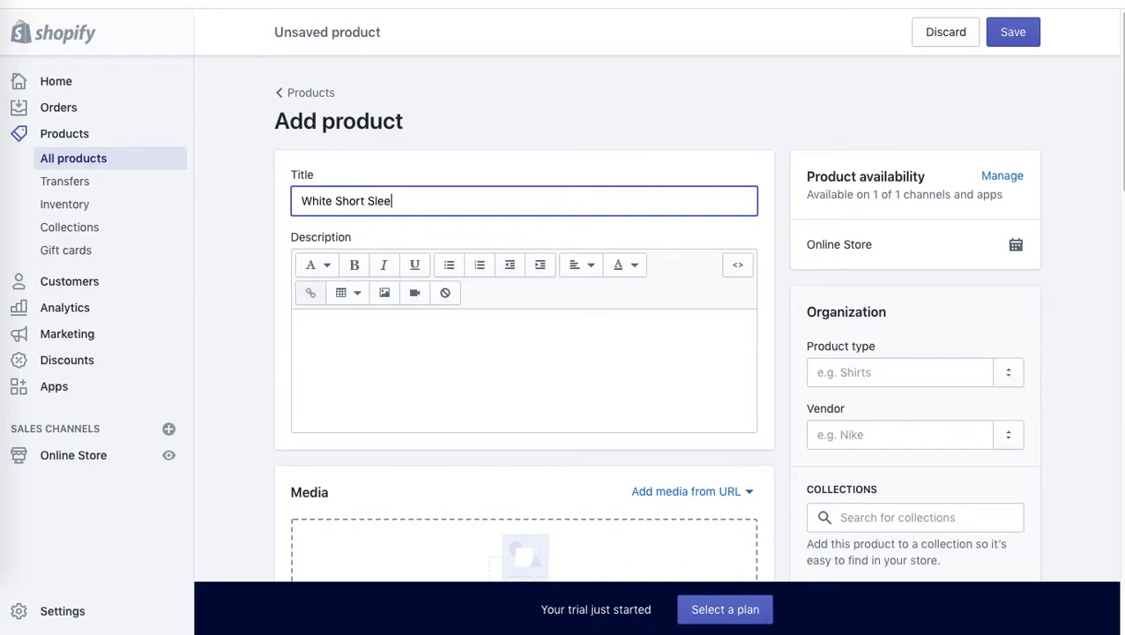
type("ve T-shirt")
left_click(502, 285)
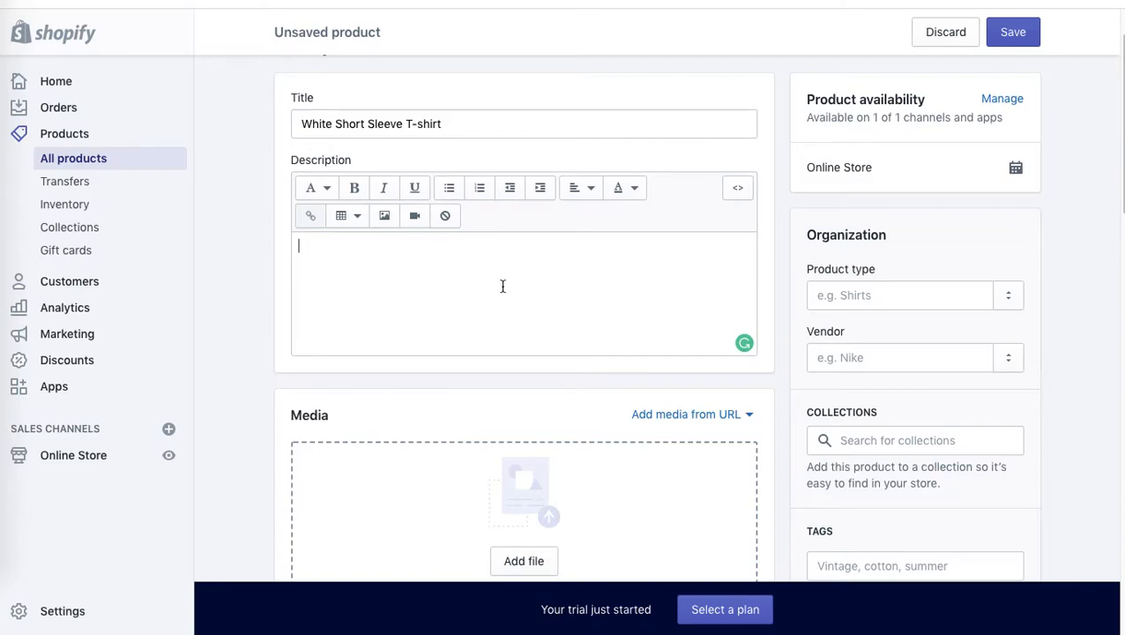
type("product descriptuon goes here")
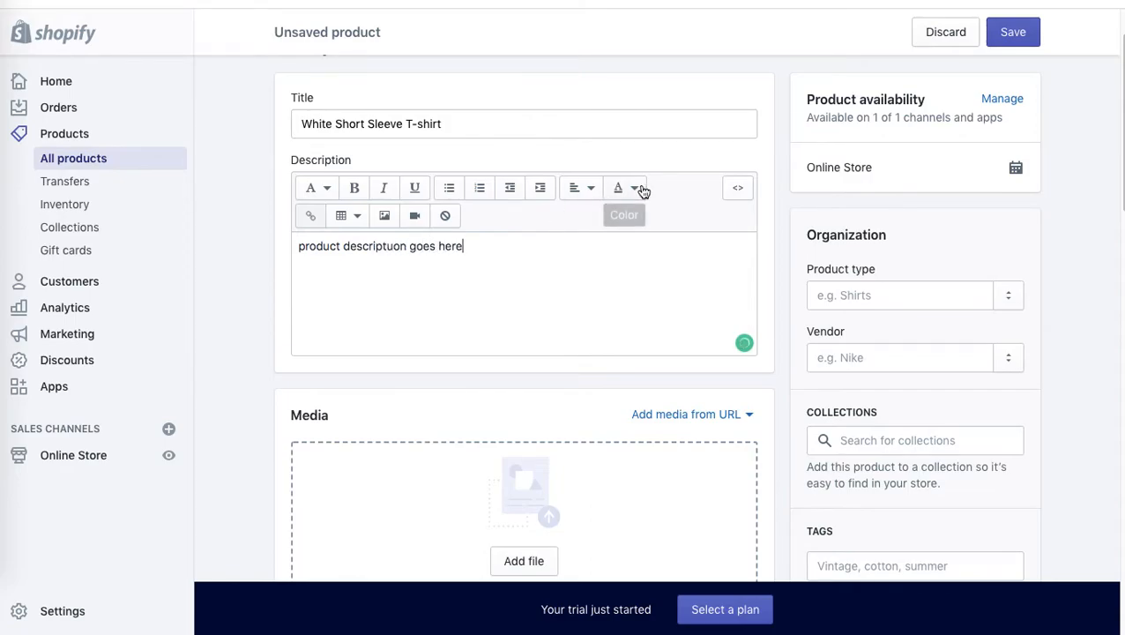
- Add "T-shirt" as the product type
left_click(942, 296)
type("T-shirt")
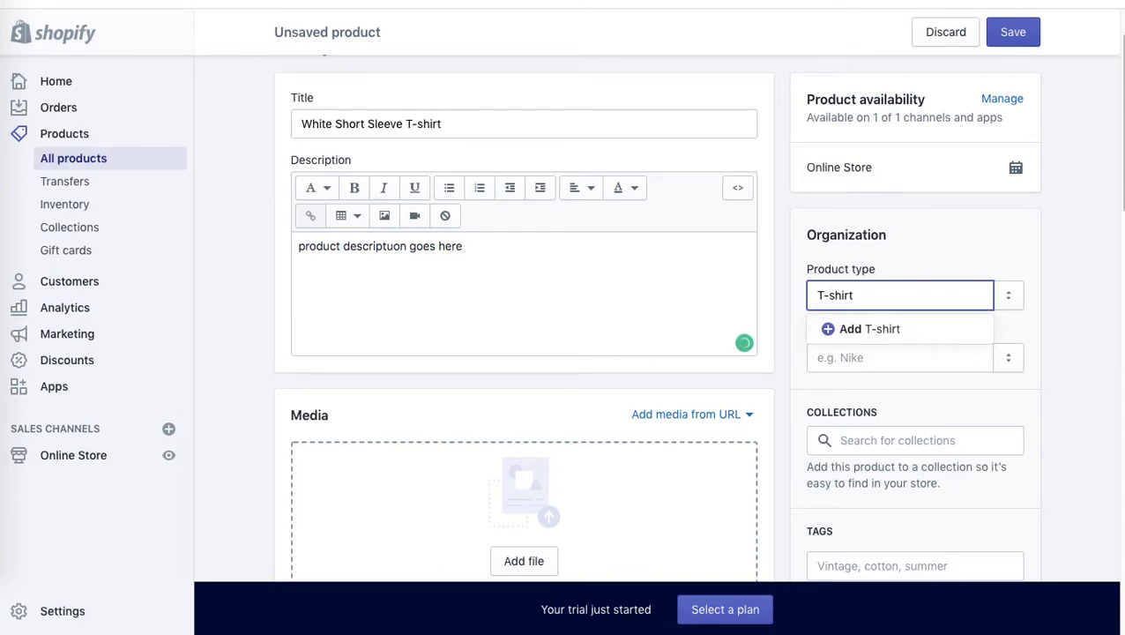
left_click(889, 328)
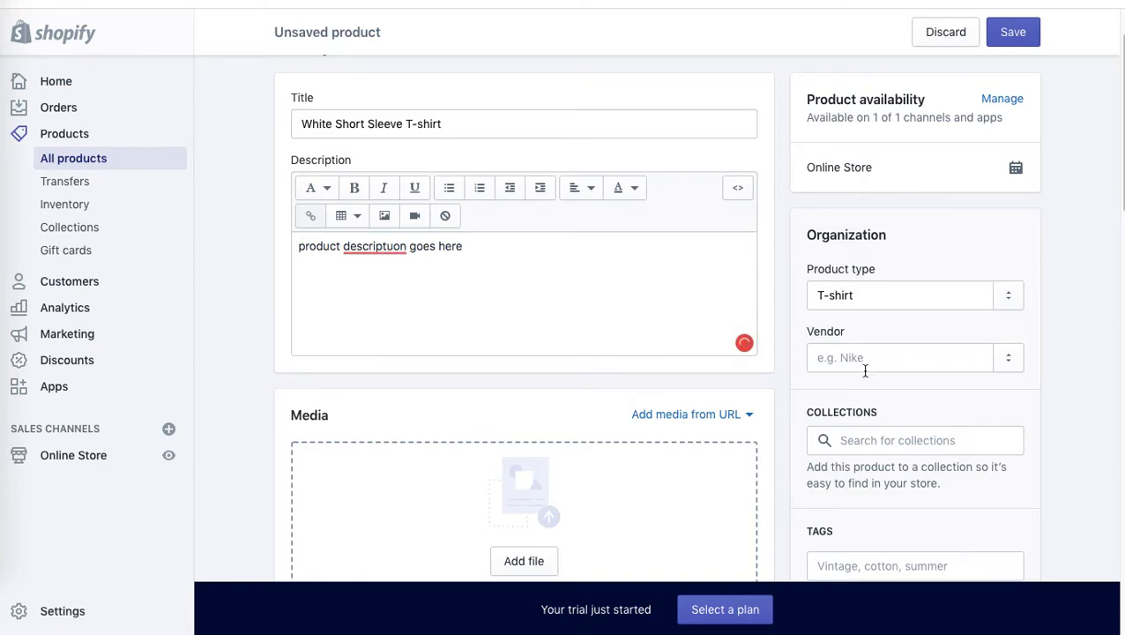
- Add the tags "ladies", "tee", "tshirt" and "tee shirt" to the product
scroll(1123, 187, "down", 2)
scroll(1122, 198, "down", 3)
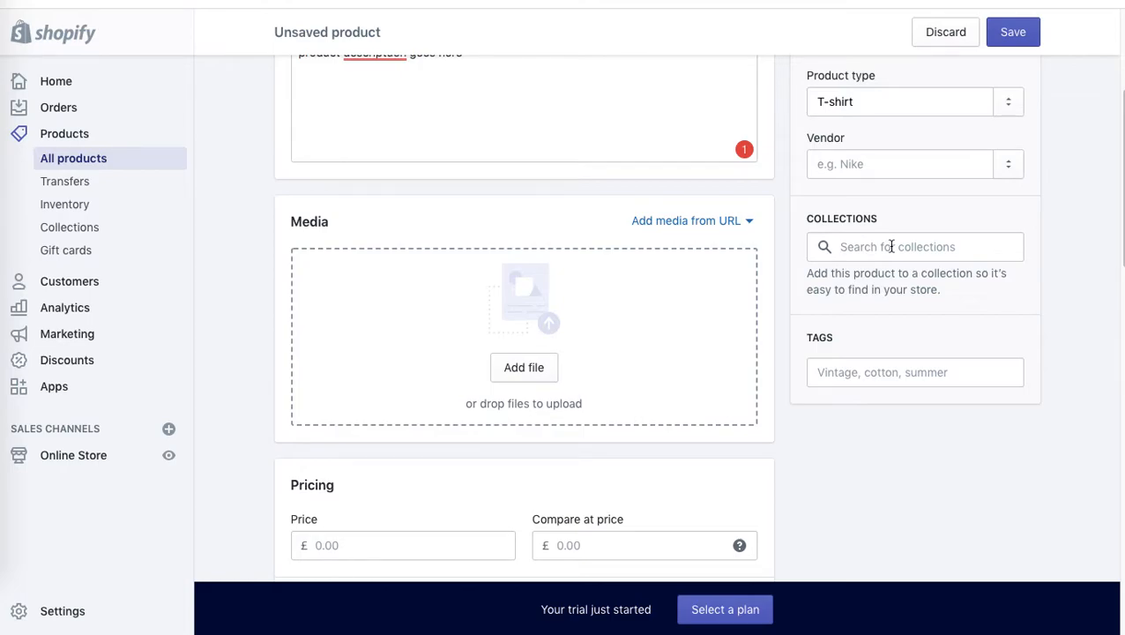
left_click(884, 375)
left_click(1098, 293)
left_click(921, 372)
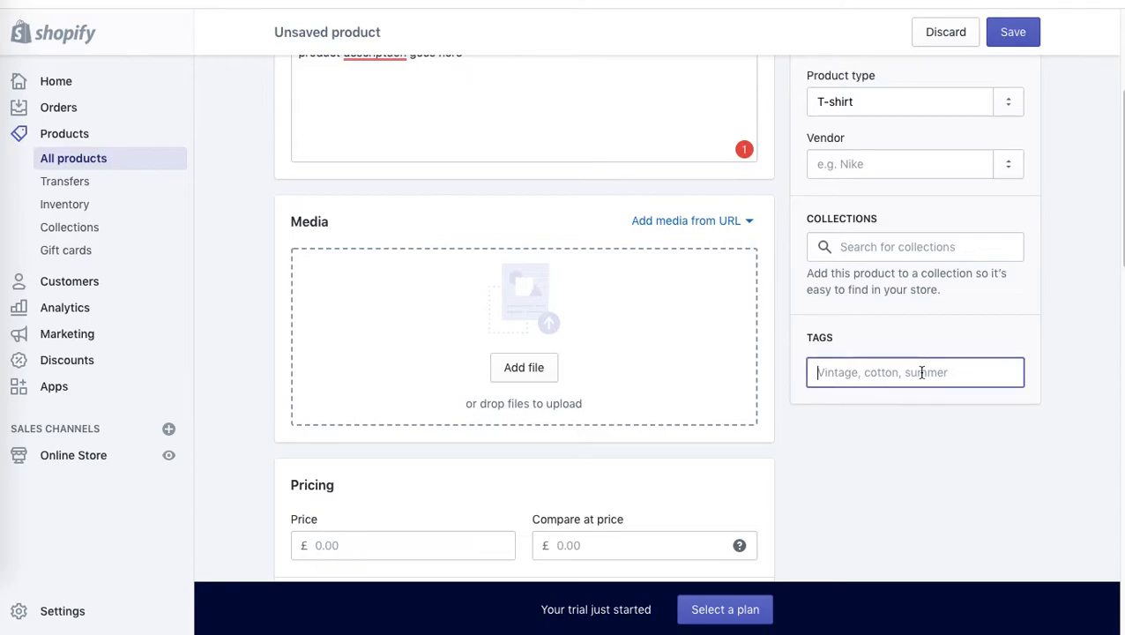
type("ladies")
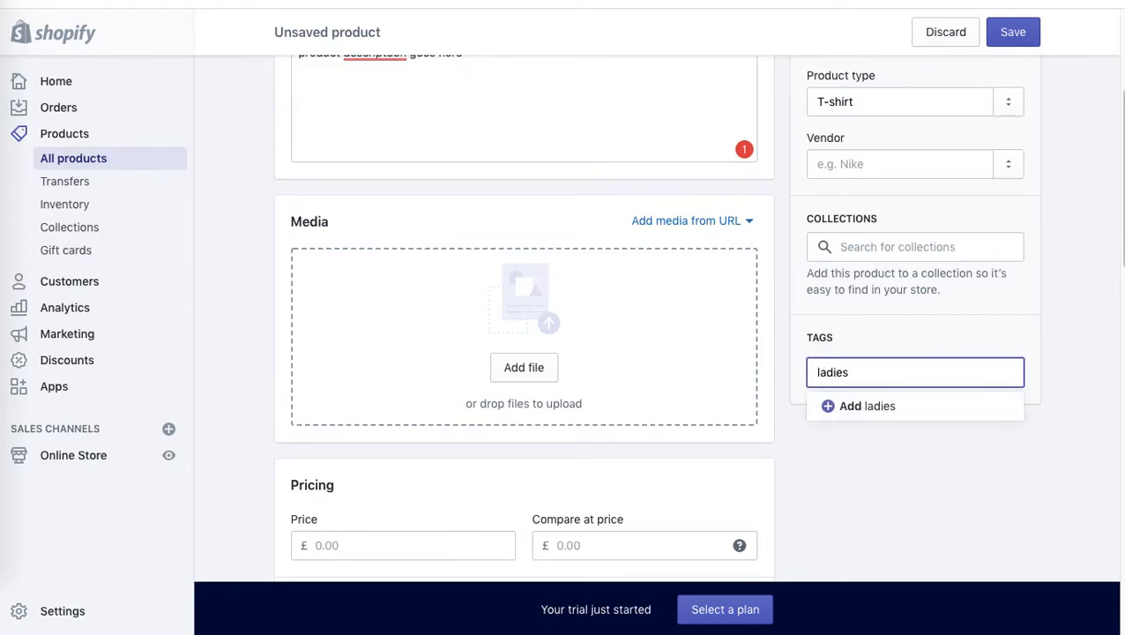
key("Return")
type("tee")
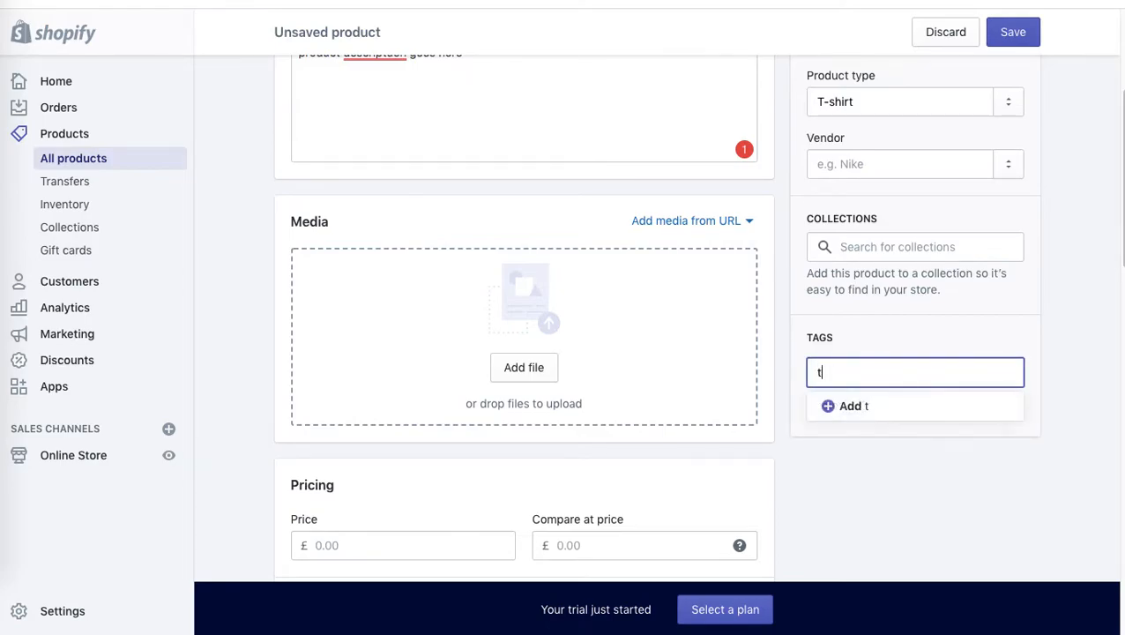
key("Return")
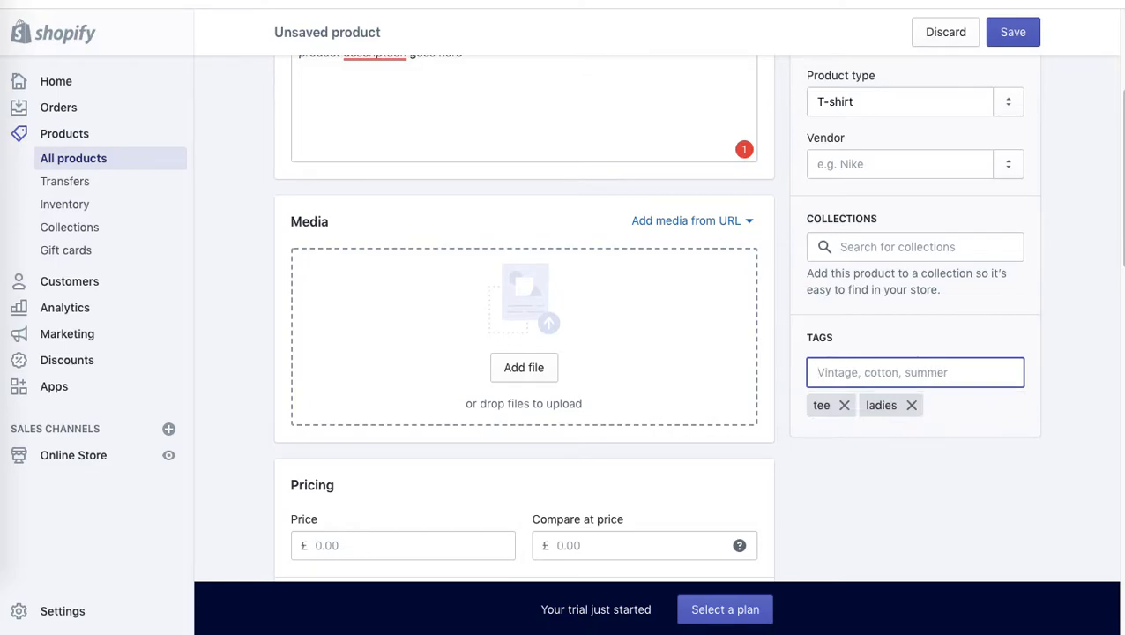
type("tshirt")
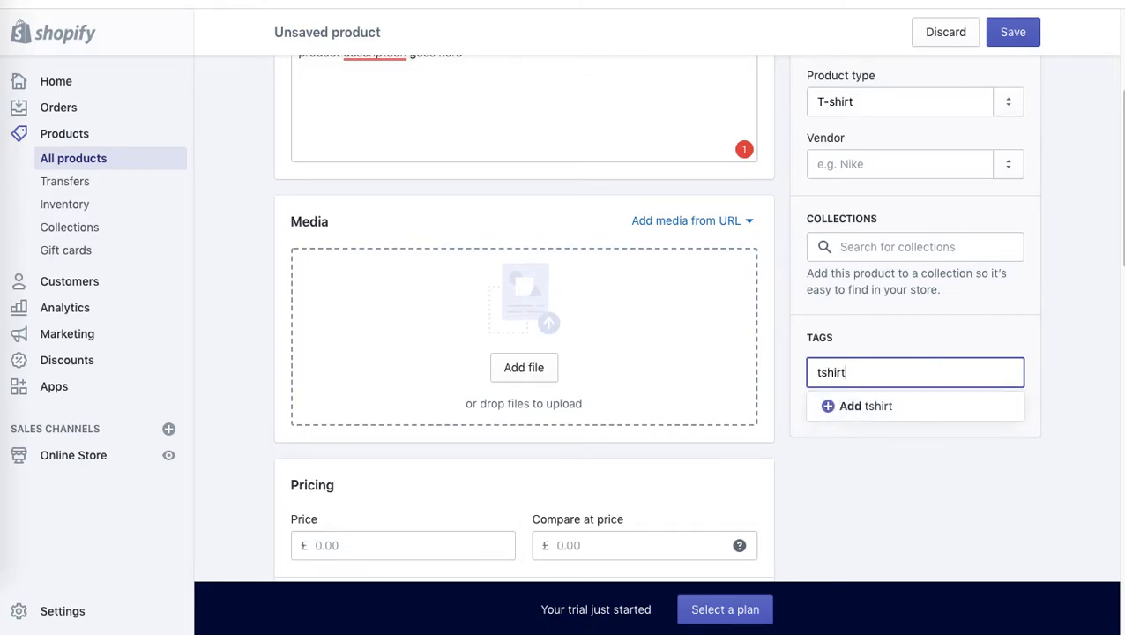
key("Return")
type("tee shirt")
key("Return")
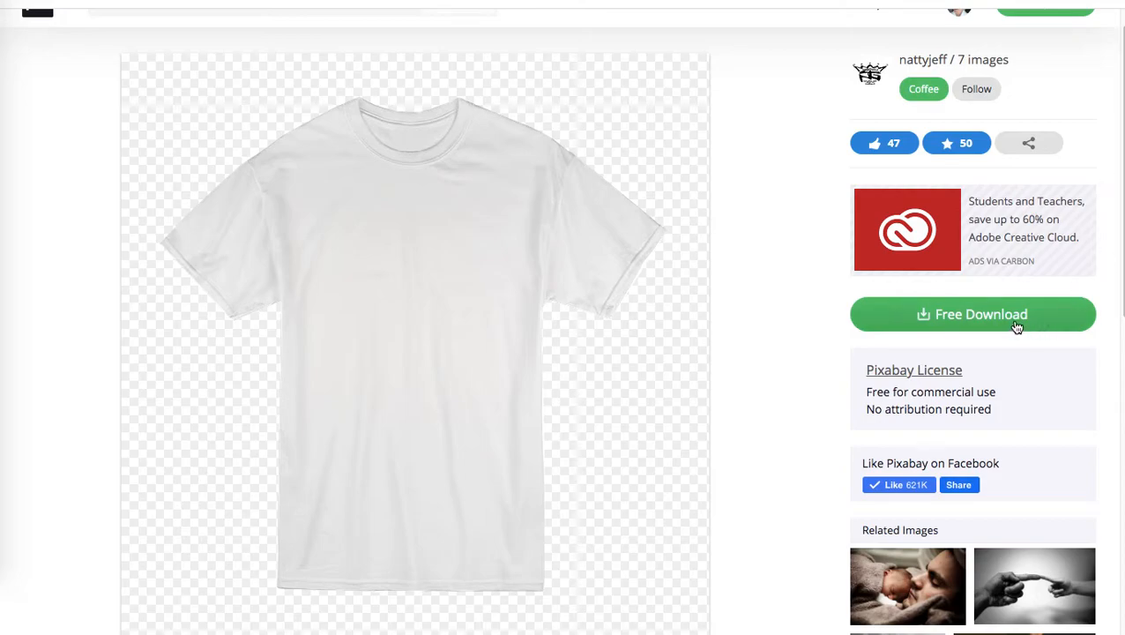
- Download the free blank white T-shirt image from Pixabay and upload it to the product's media in Shopify
left_click(1017, 327)
left_click(914, 391)
left_click(939, 465)
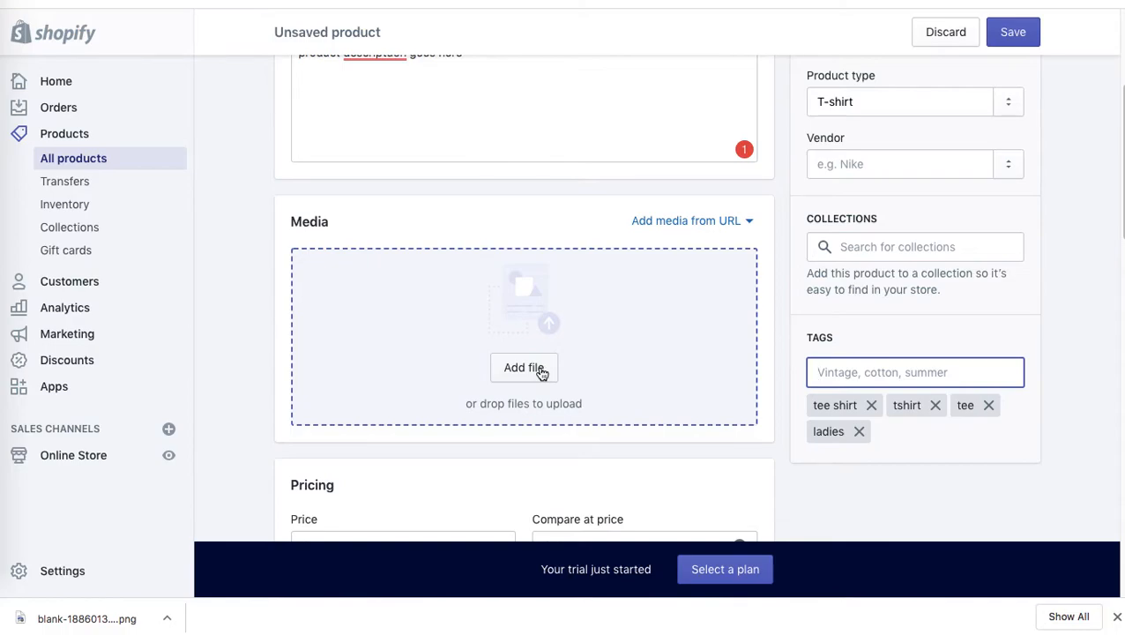
left_click(539, 369)
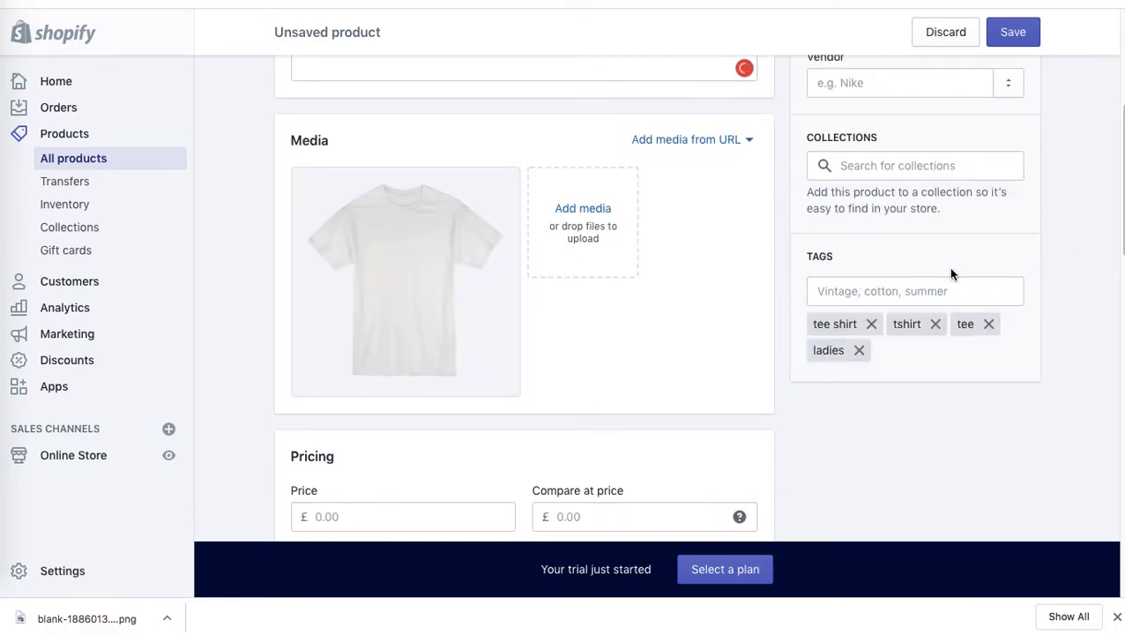
- Add the alt text "White short sleeve Tshirt" to the uploaded T-shirt image
left_click(418, 282)
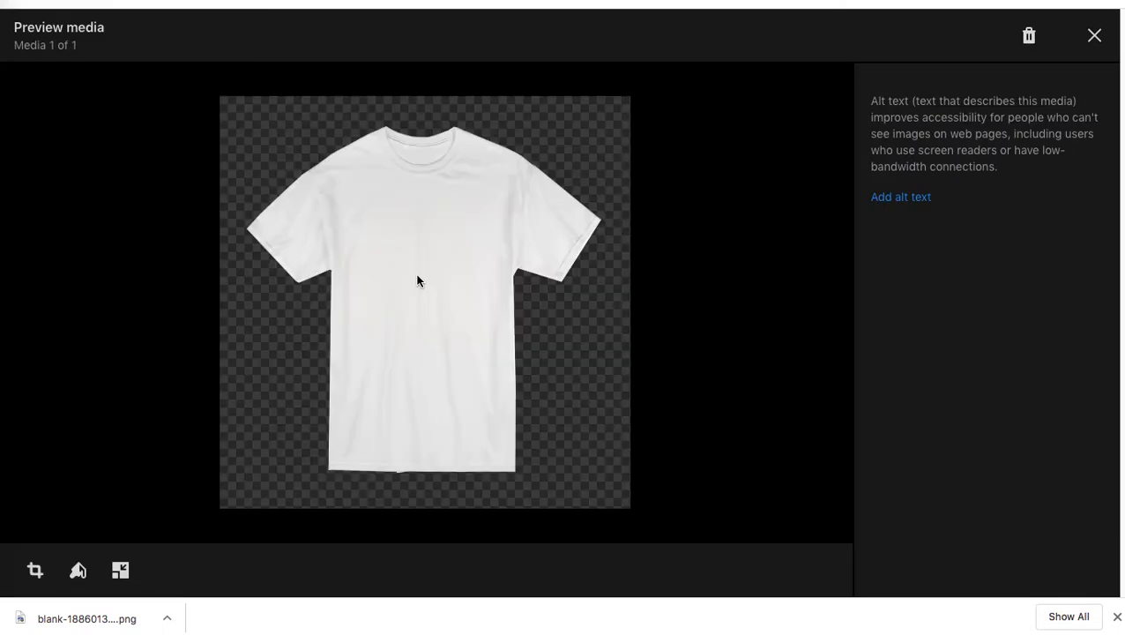
left_click(897, 204)
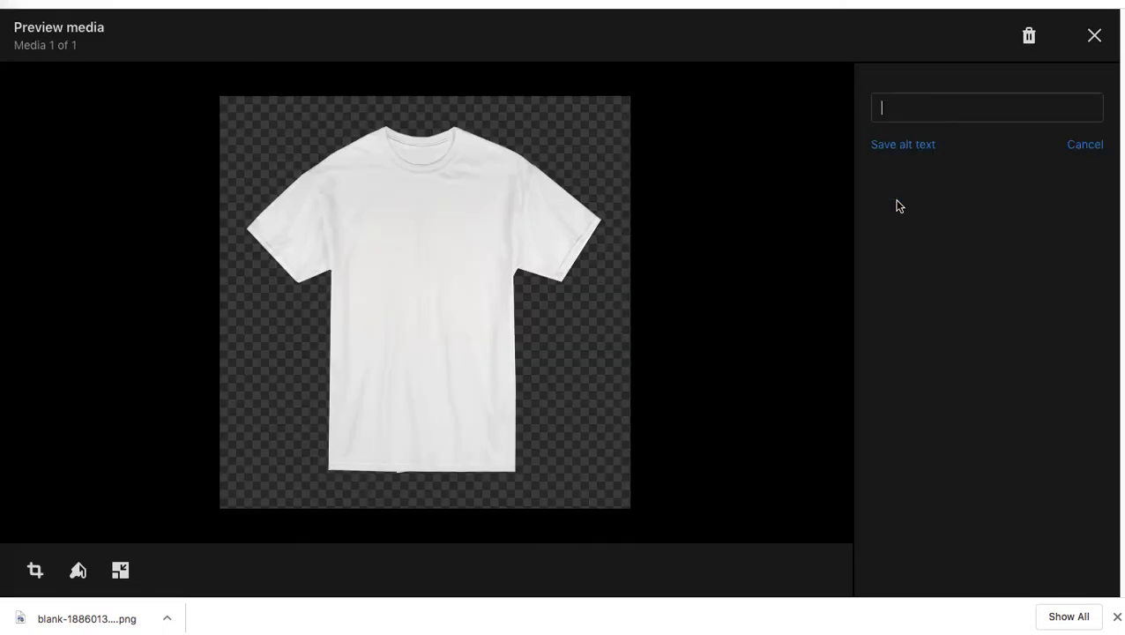
type("Whi")
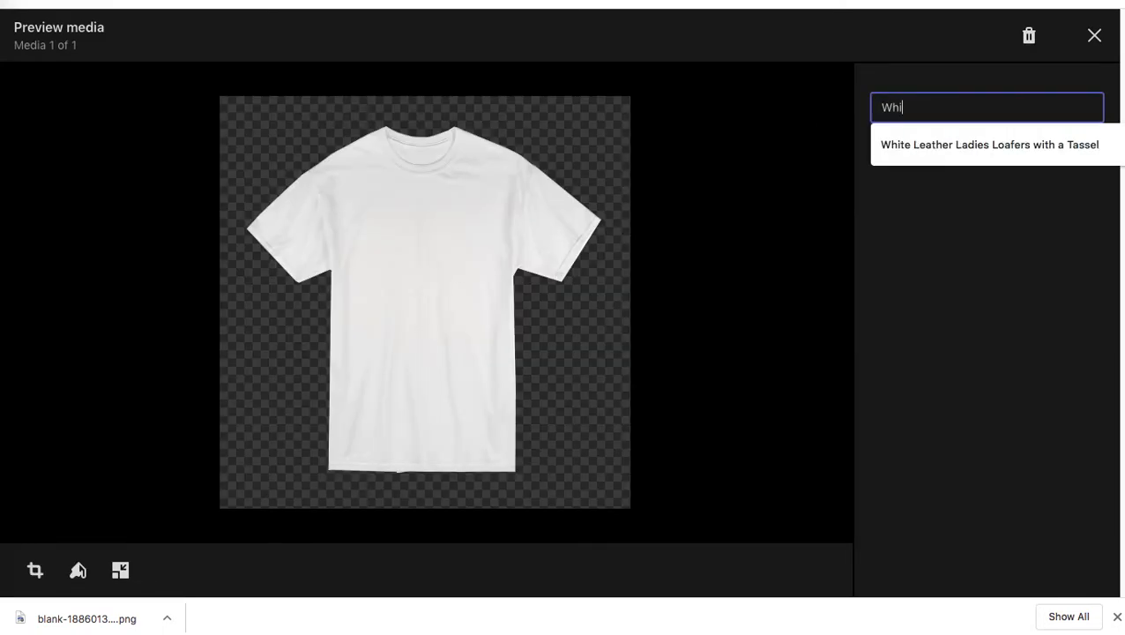
type("te short sleev")
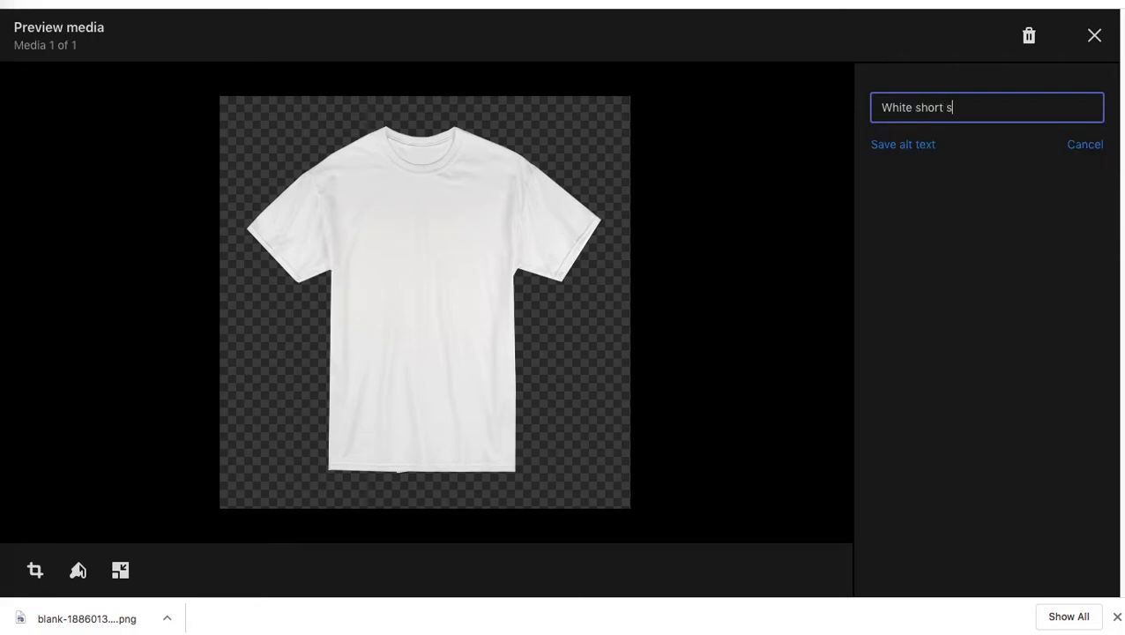
type("e Tshirt")
key("Return")
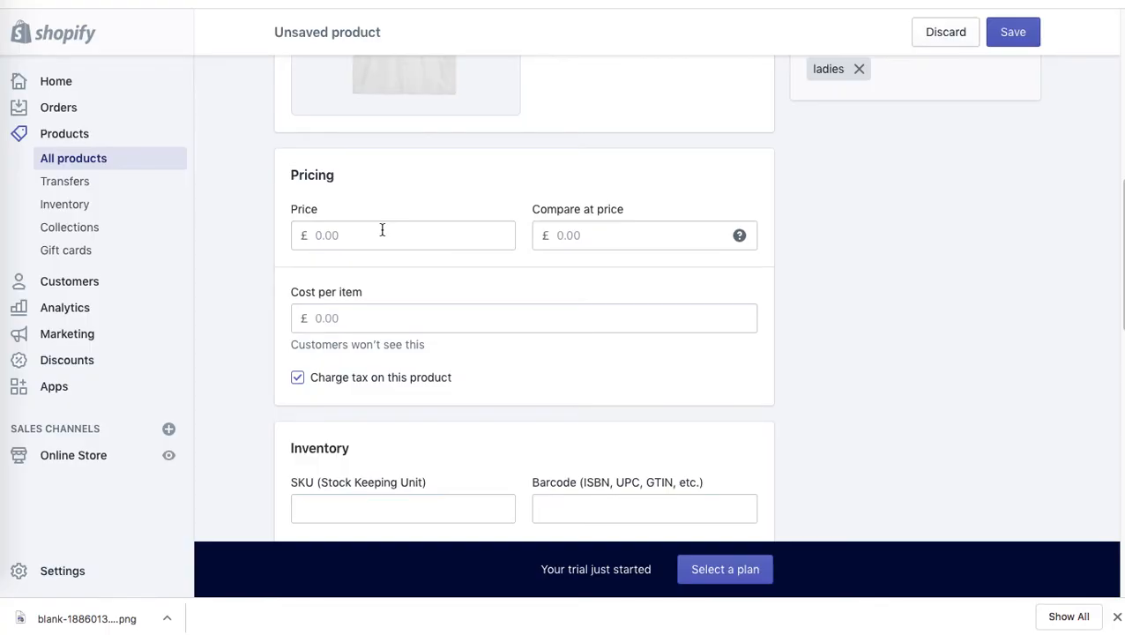
- Set the product's price to £10
left_click(380, 231)
type("10")
left_click(879, 265)
- Try a compare-at price of £12.00 for the product and clear it again
left_click(640, 238)
type("12.00")
left_click(932, 289)
left_click(597, 236)
left_click_drag(597, 236, 533, 238)
key("BackSpace")
- Set the product's available inventory quantity to 100
scroll(300, 168, "down", 4)
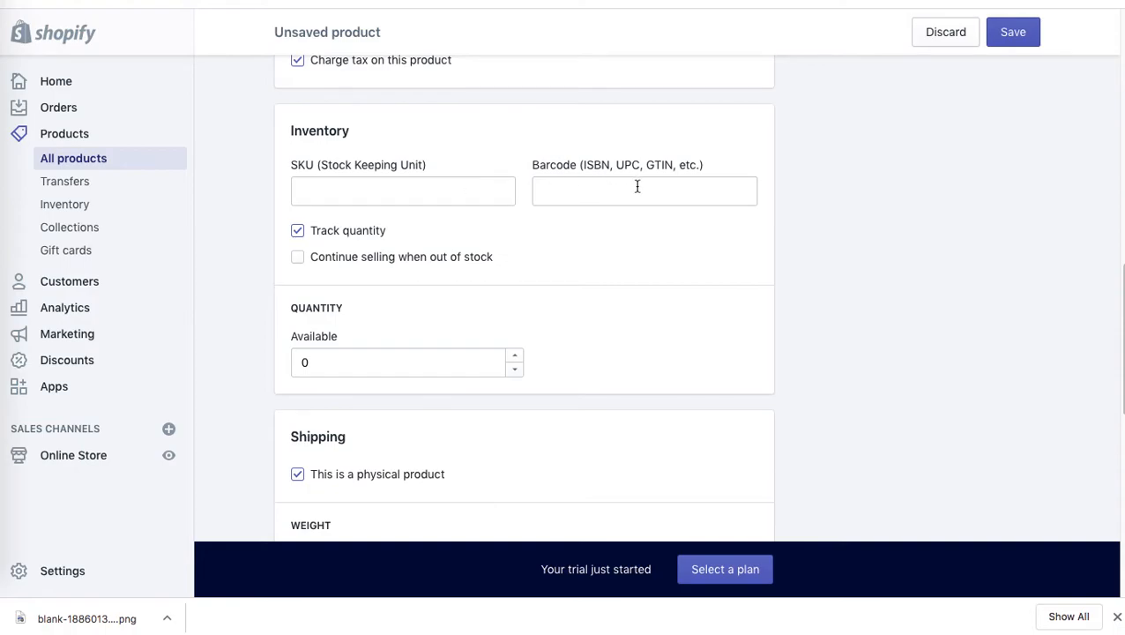
left_click(443, 364)
left_click_drag(443, 364, 281, 364)
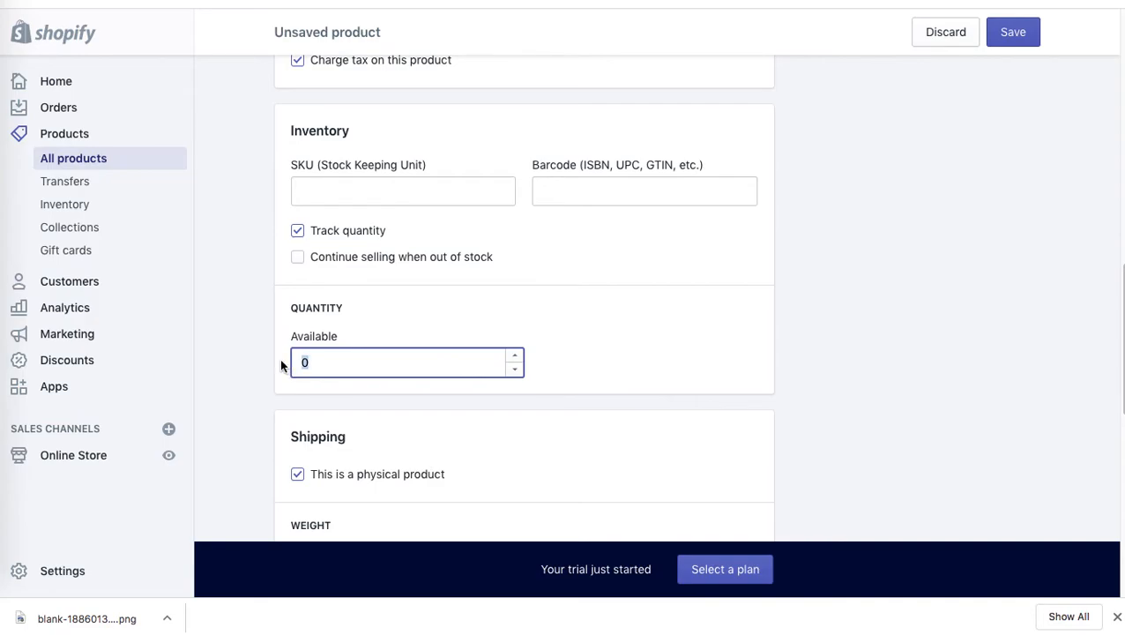
type("100")
left_click(794, 273)
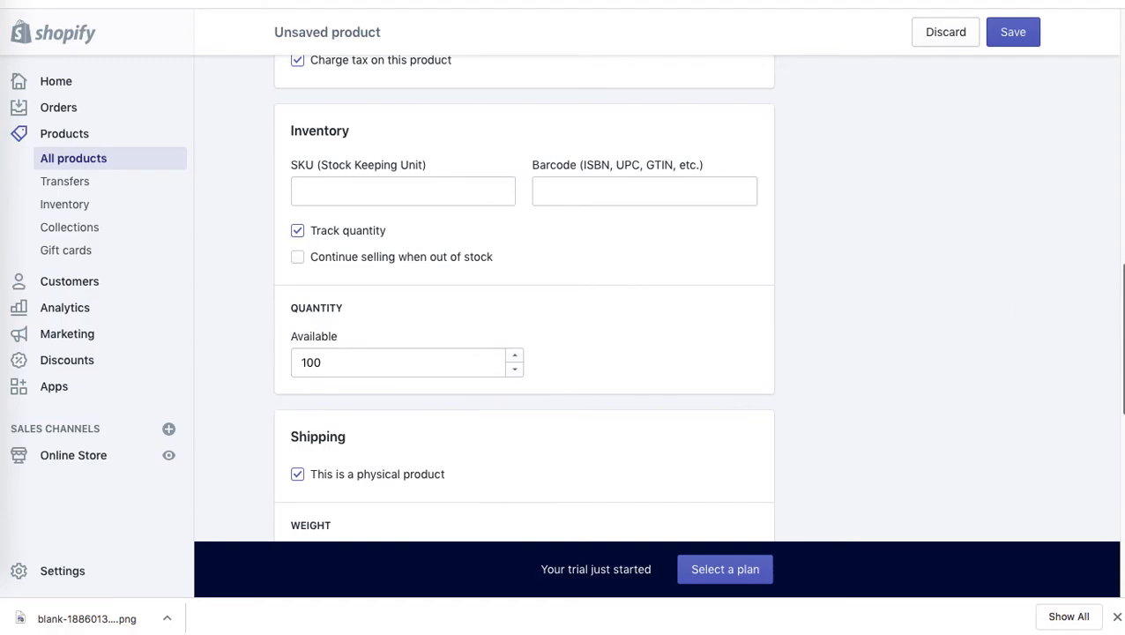
- Enable multiple options for the product and add the sizes Small, Medium and Large
scroll(1120, 327, "down", 4)
scroll(1094, 353, "down", 2)
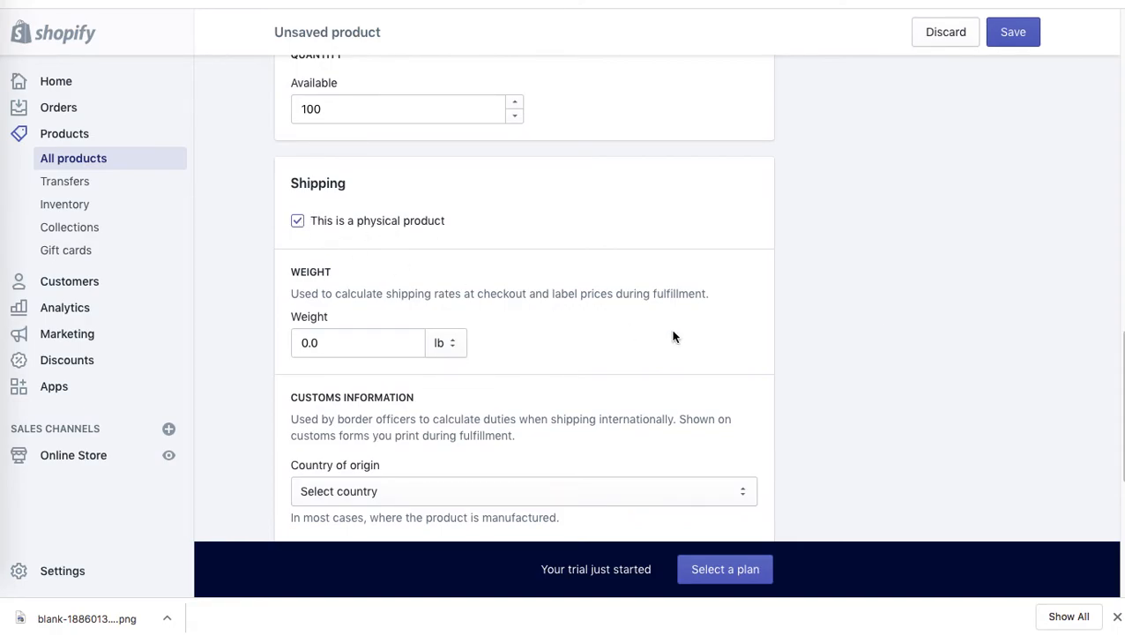
scroll(1111, 352, "down", 4)
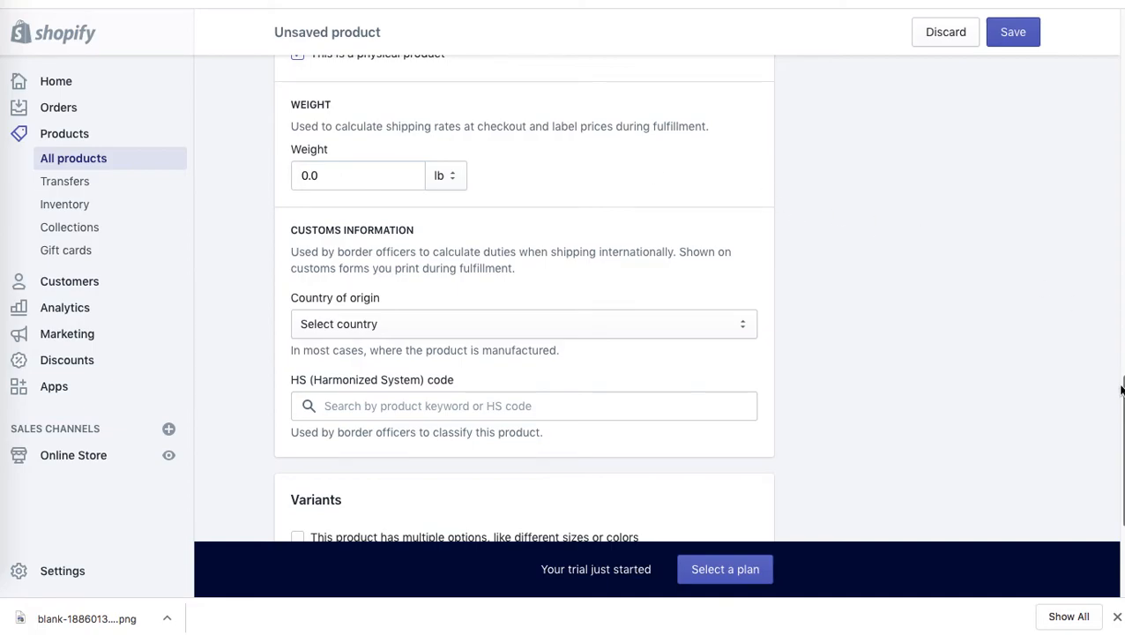
scroll(1115, 431, "down", 3)
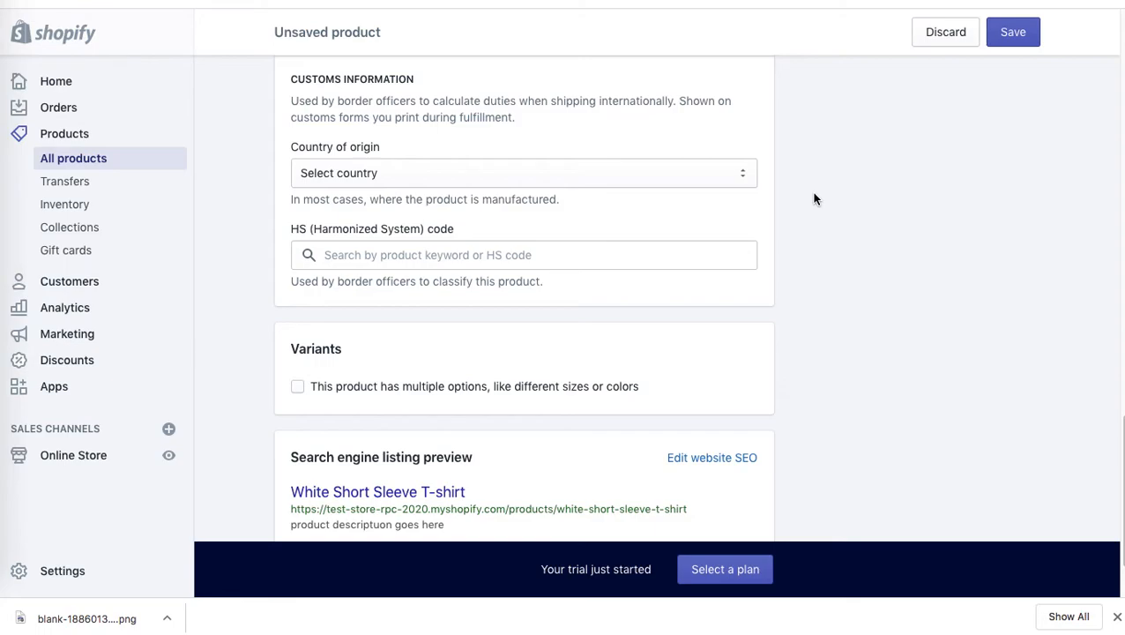
scroll(617, 264, "down", 2)
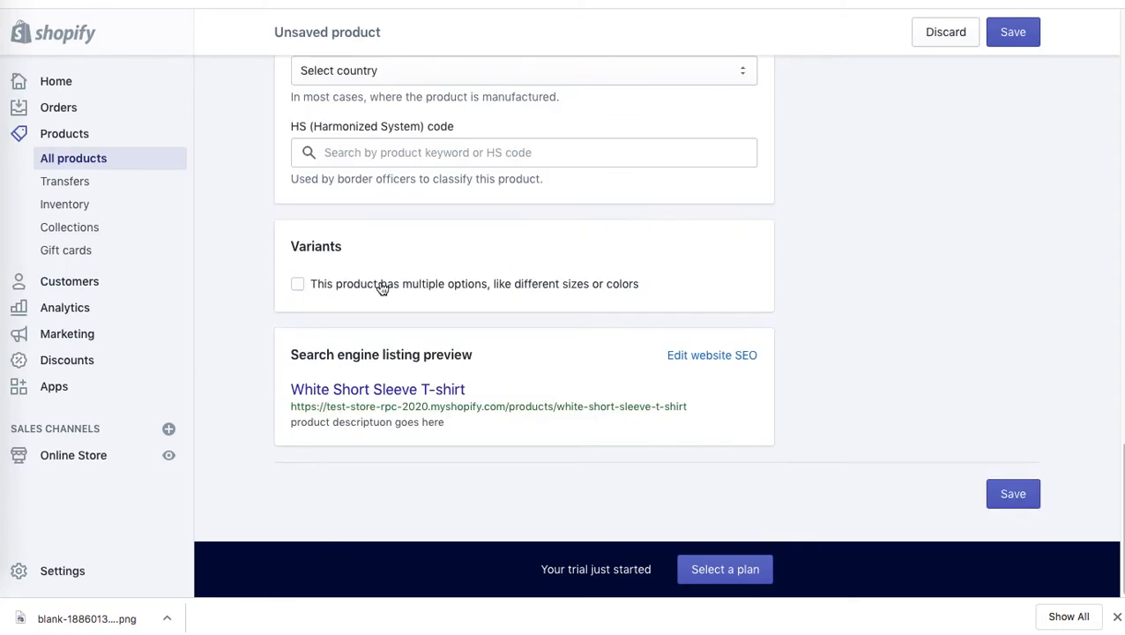
left_click(298, 285)
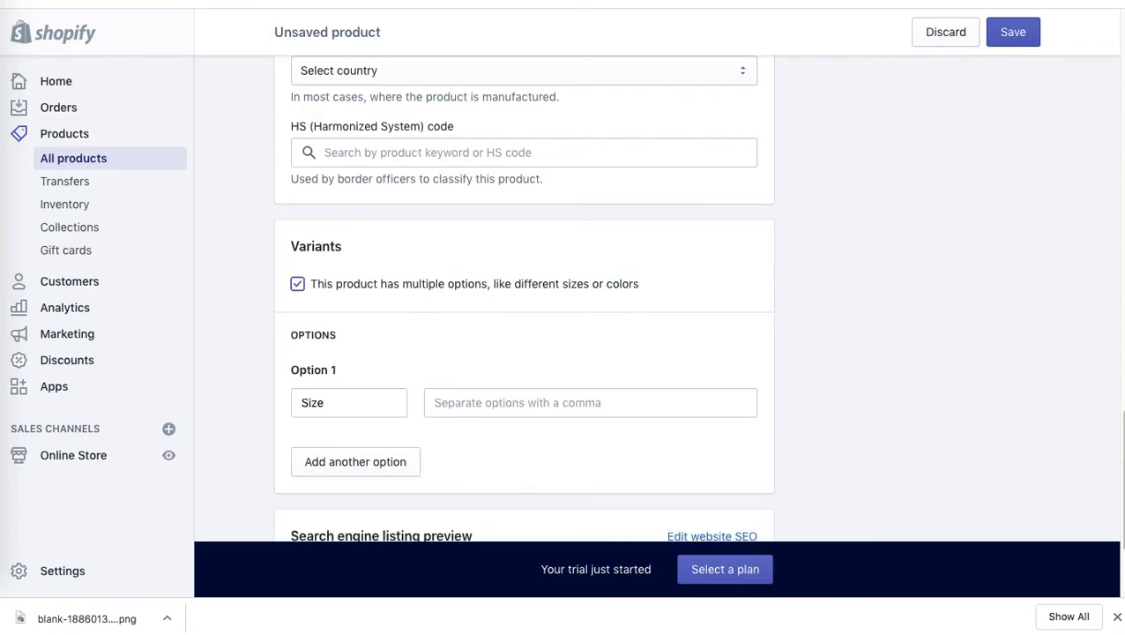
scroll(1118, 386, "down", 3)
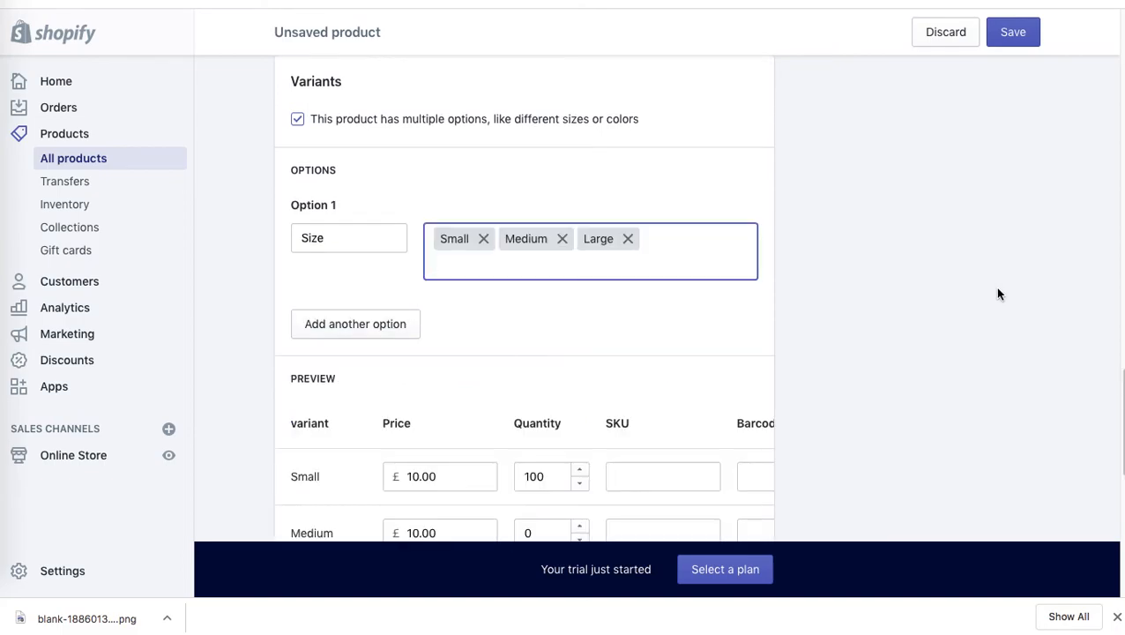
scroll(523, 295, "up", 1)
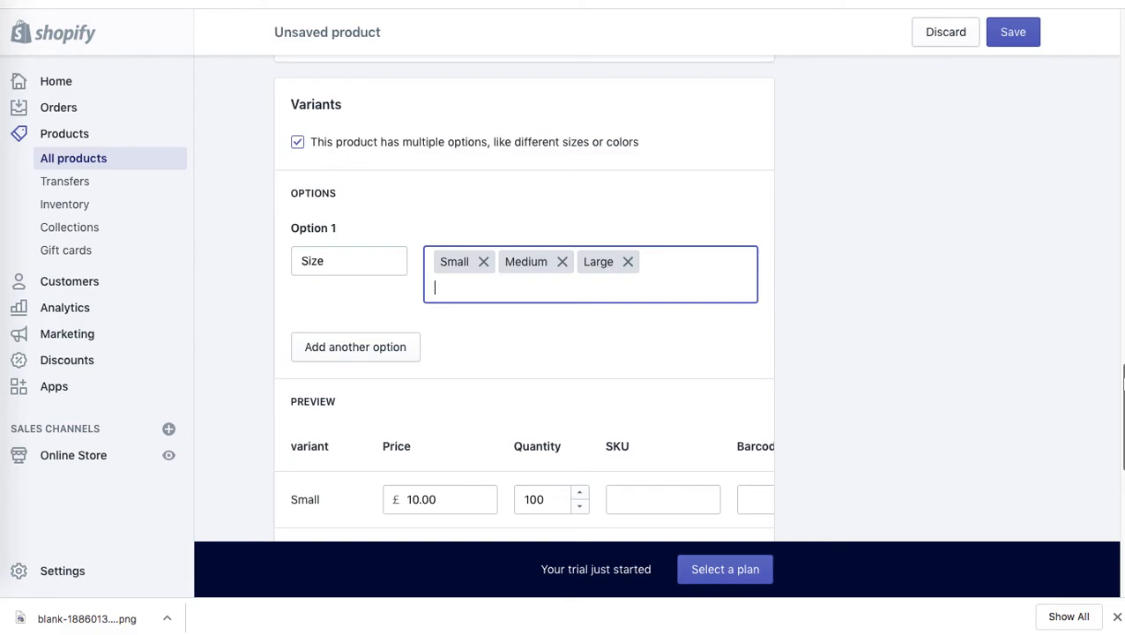
- Set the quantity of both the Medium and Large variants to 100
scroll(1112, 402, "down", 5)
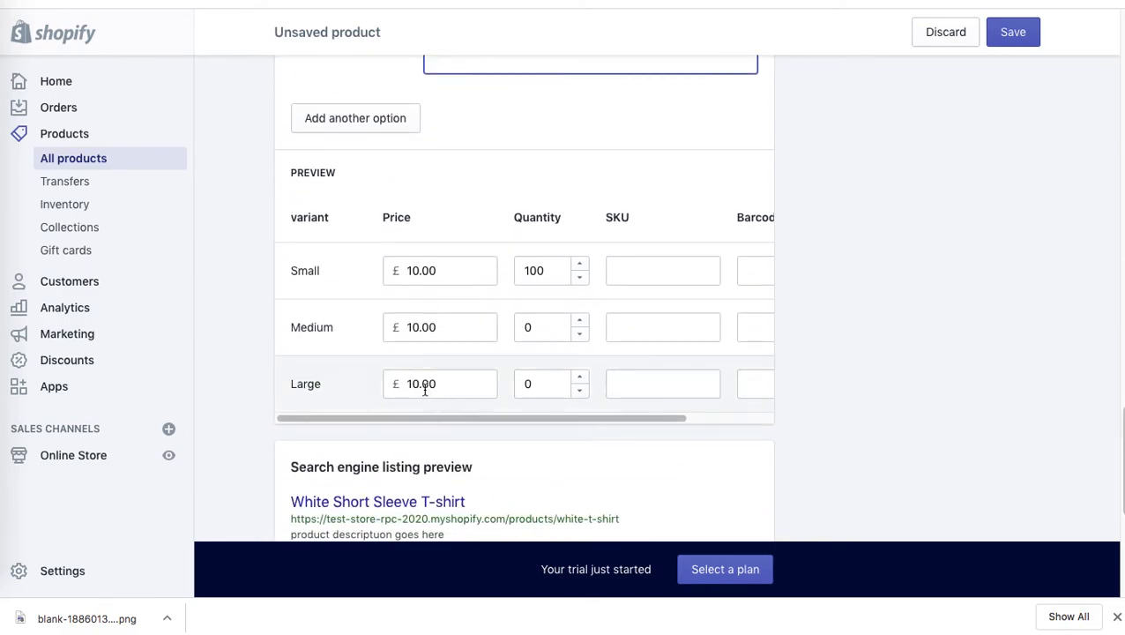
left_click_drag(538, 328, 503, 325)
type("100")
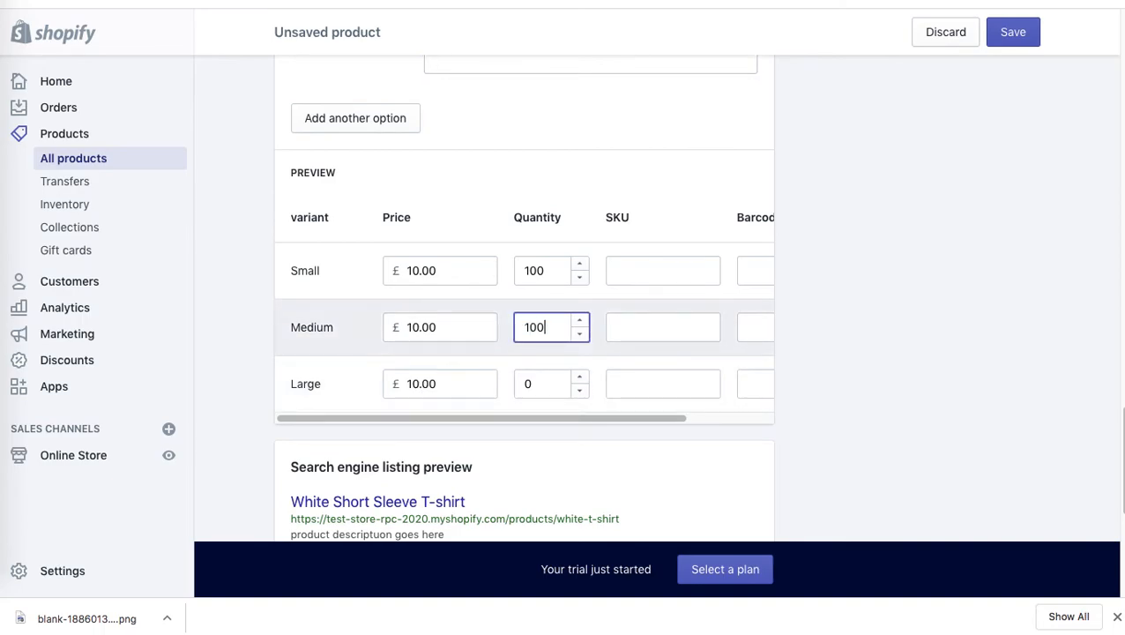
left_click(543, 387)
left_click_drag(543, 388, 504, 387)
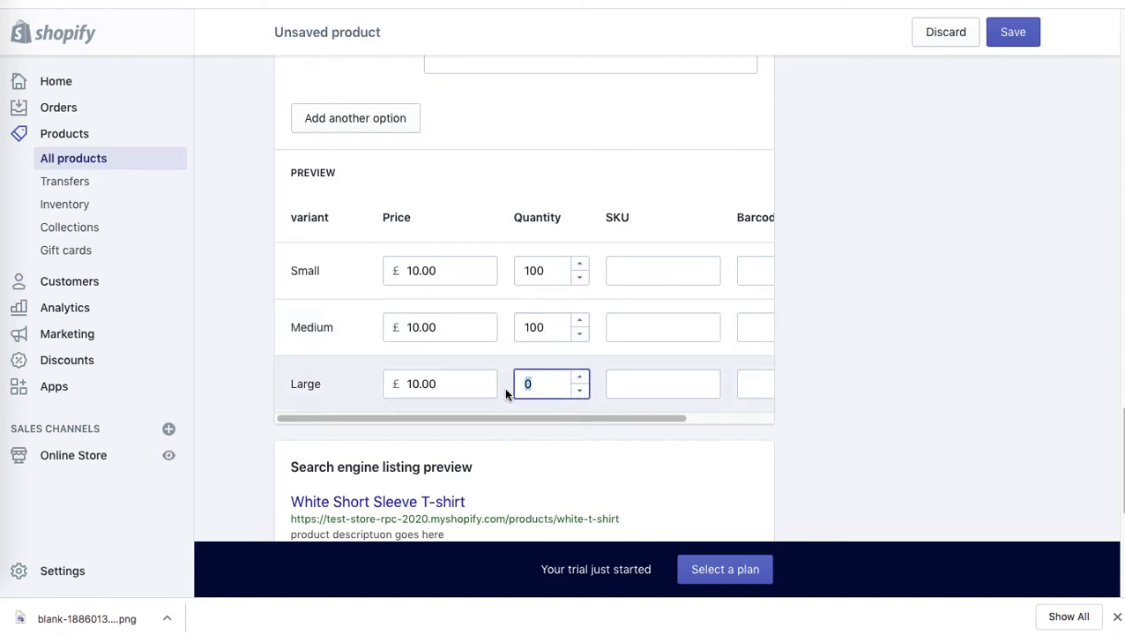
type("100")
left_click(677, 258)
left_click(653, 321)
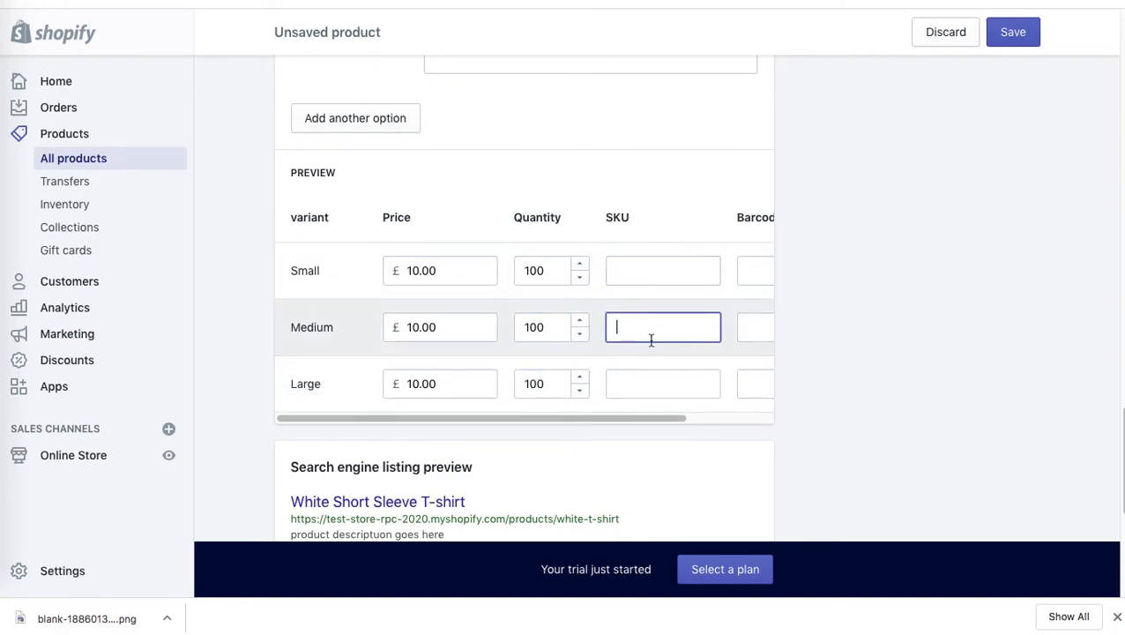
- Review the empty SKU and barcode fields of the size variants
left_click(643, 386)
left_click_drag(621, 417, 821, 428)
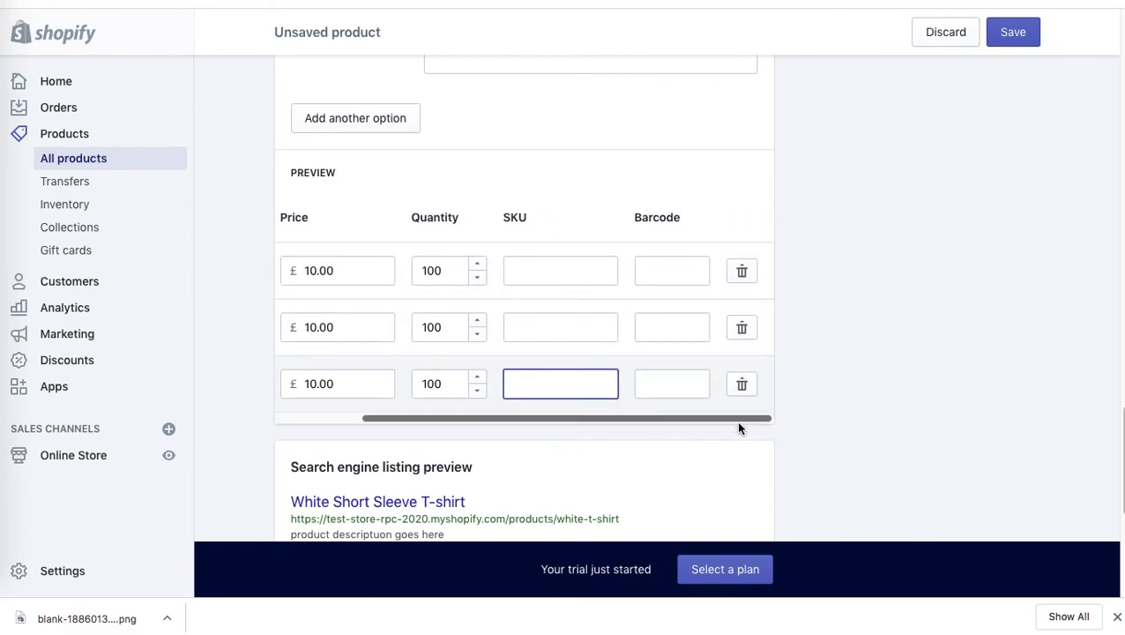
left_click_drag(734, 417, 441, 420)
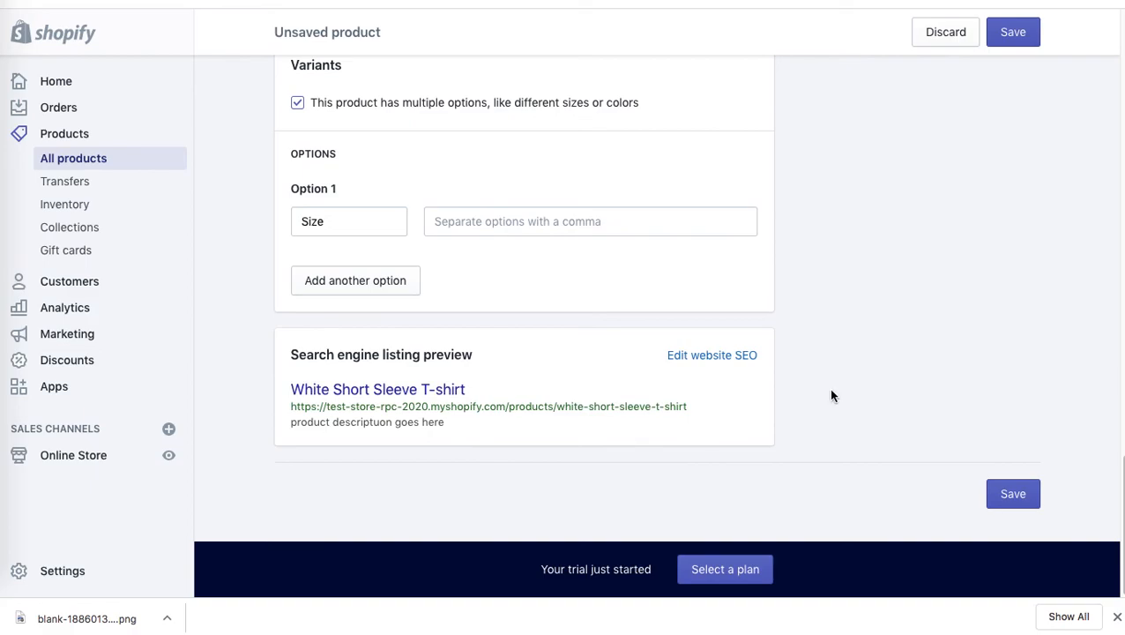
- Edit the product's website SEO, shortening the URL handle to white-t-shirt
left_click(739, 357)
left_click_drag(1120, 426, 1119, 522)
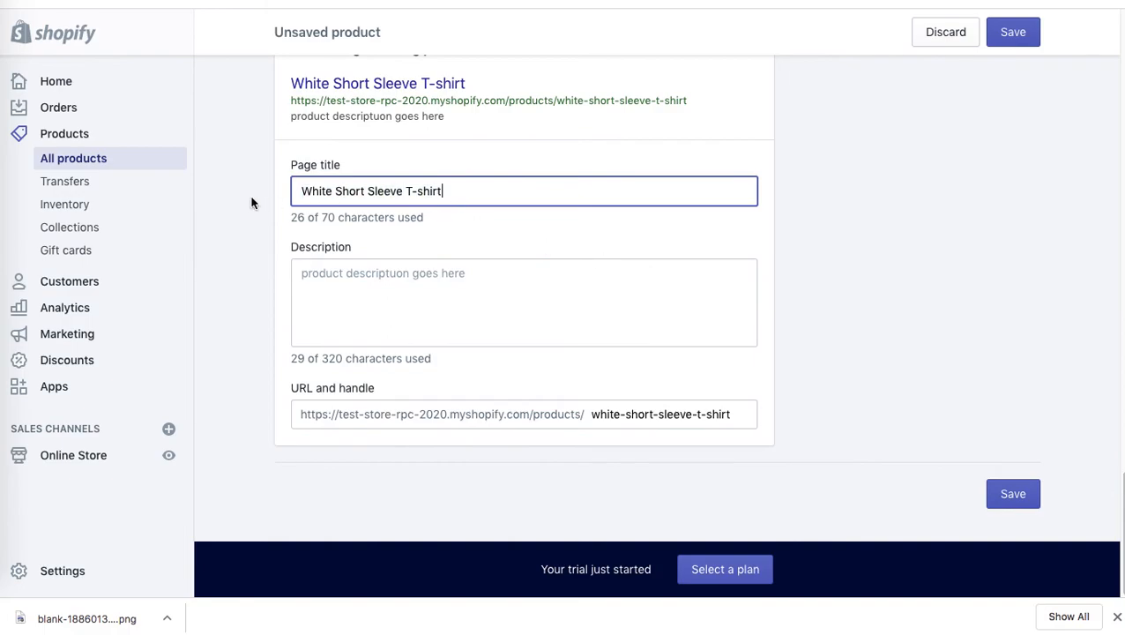
left_click(419, 286)
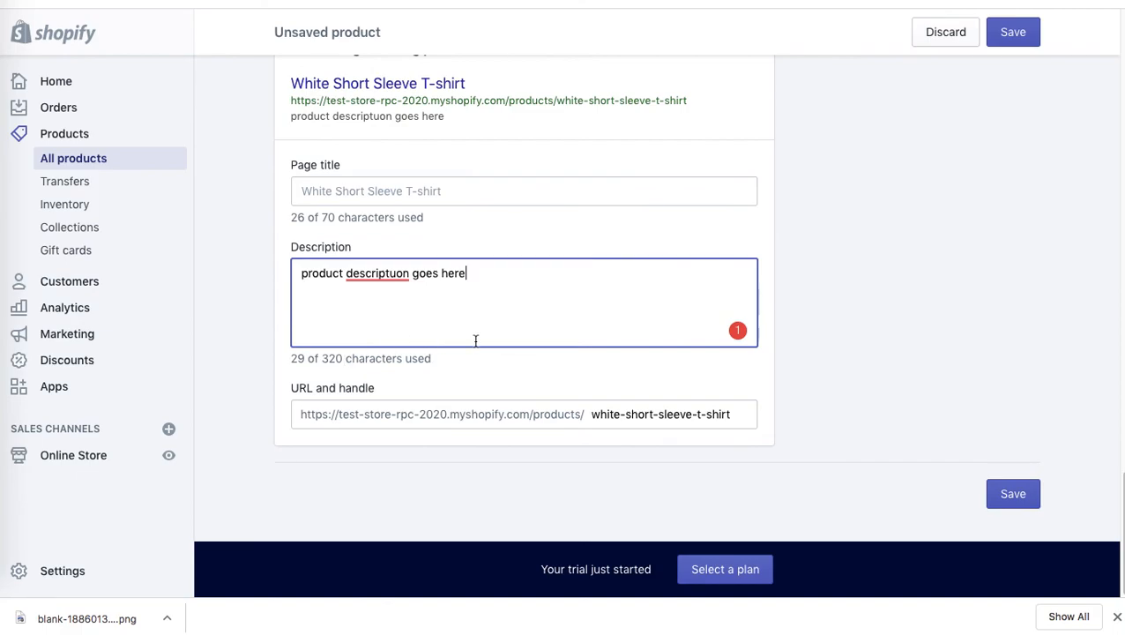
left_click(658, 414)
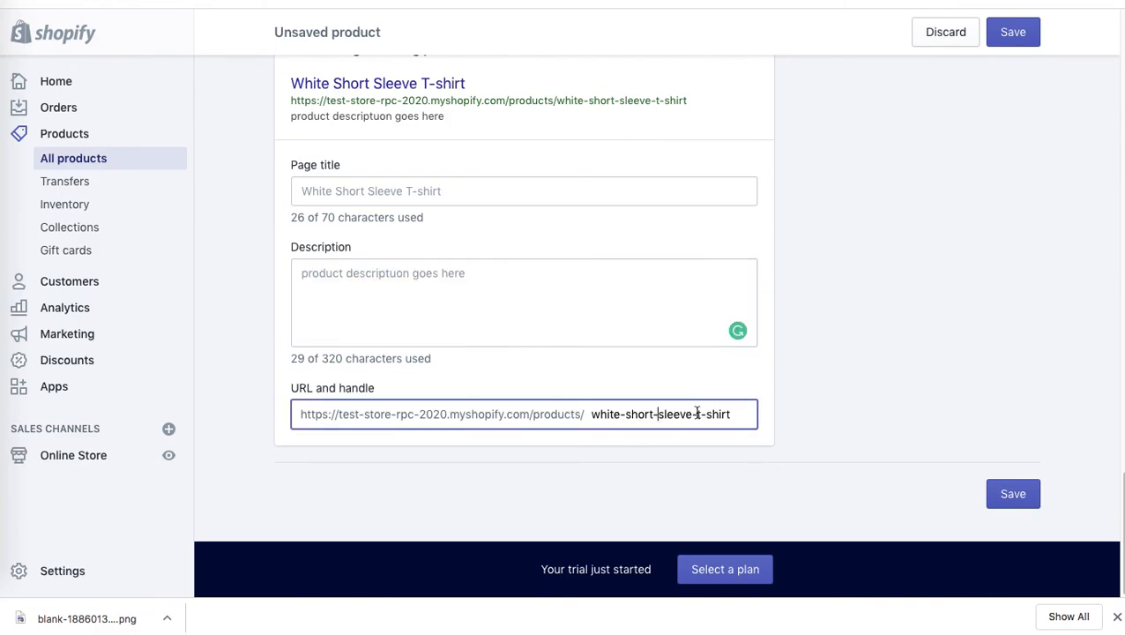
left_click(696, 414)
key("BackSpace")
key("BackSpace")
key("BackSpace")
key("BackSpace")
key("BackSpace")
key("BackSpace")
key("BackSpace")
key("BackSpace")
key("BackSpace")
key("BackSpace")
key("BackSpace")
key("BackSpace")
key("BackSpace")
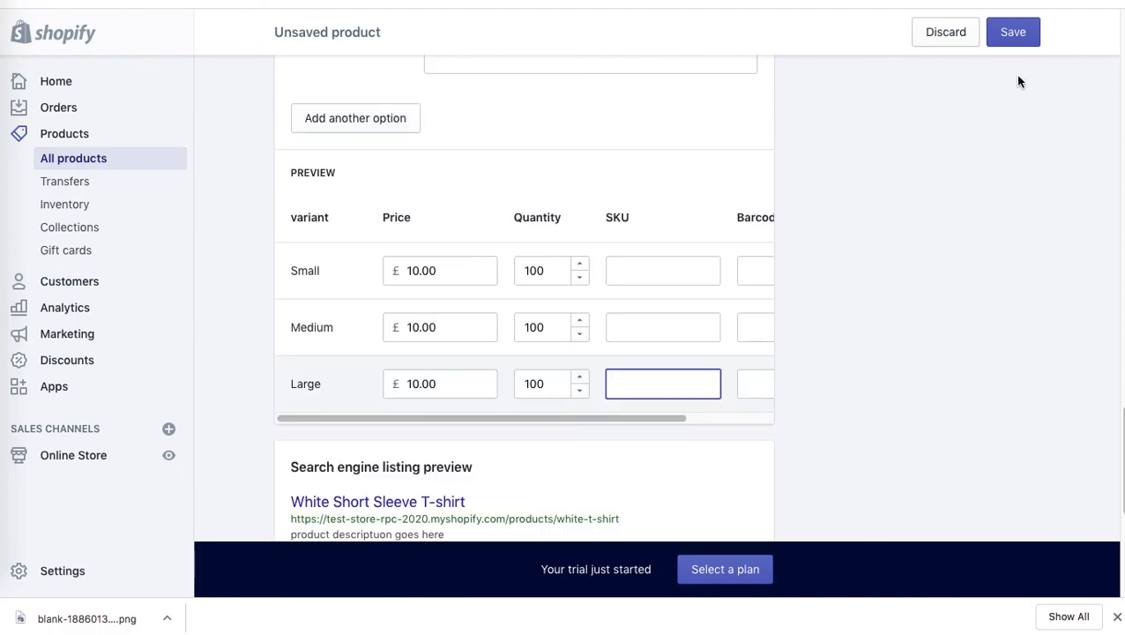
- Save the product and preview its page in the online store
left_click(1013, 33)
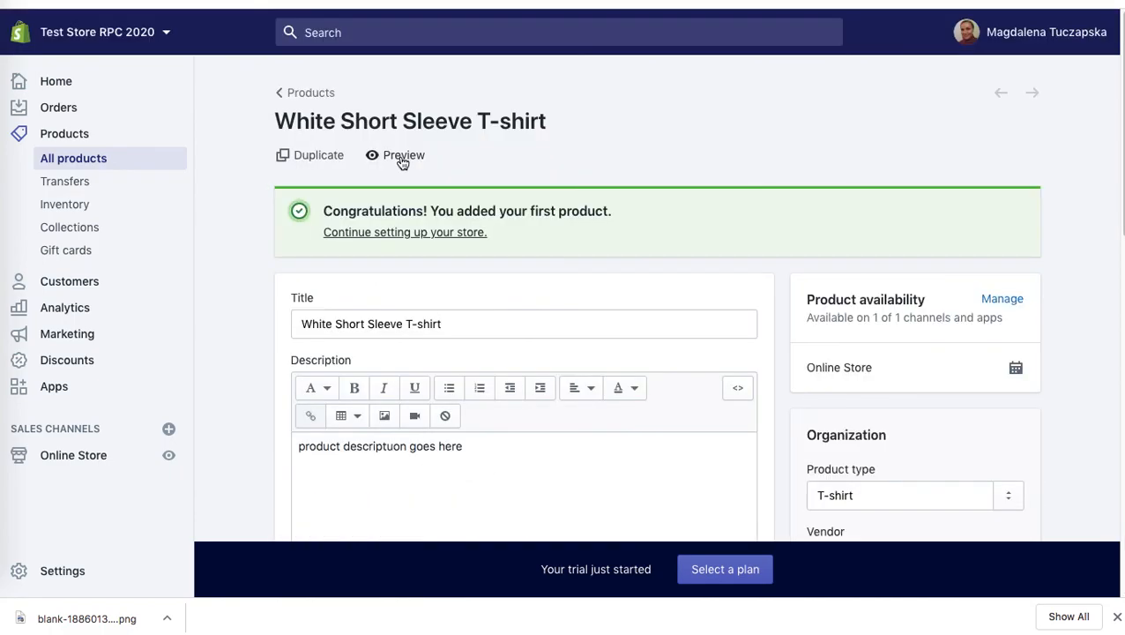
left_click(402, 159)
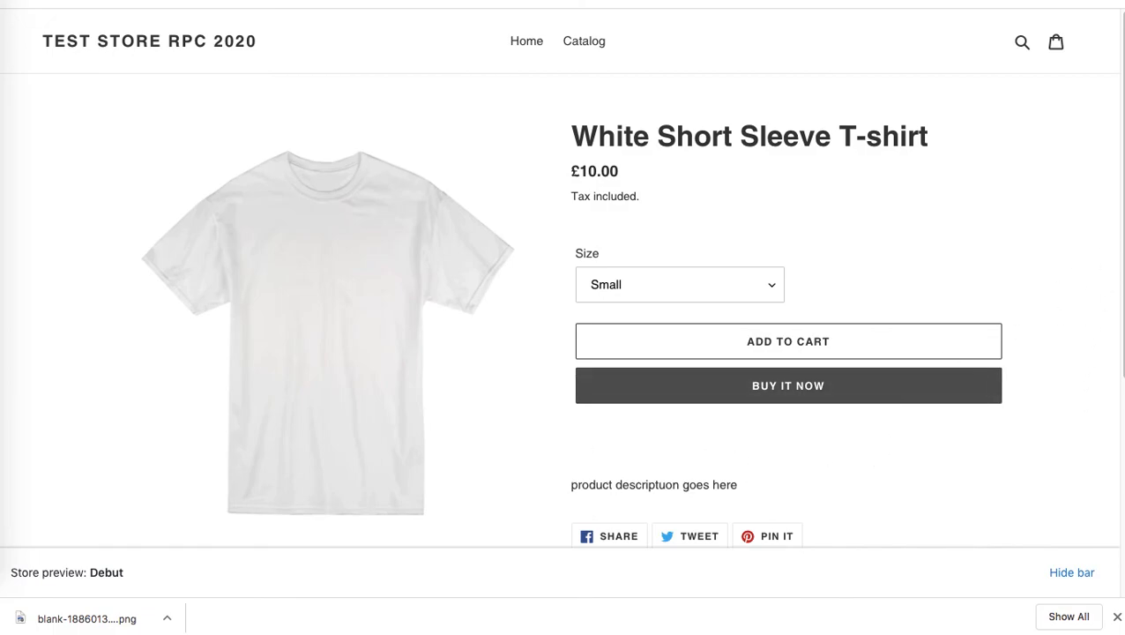
mouse_move(1121, 185)
left_mouse_down()
mouse_move(1113, 252)
mouse_move(1118, 203)
left_mouse_up()
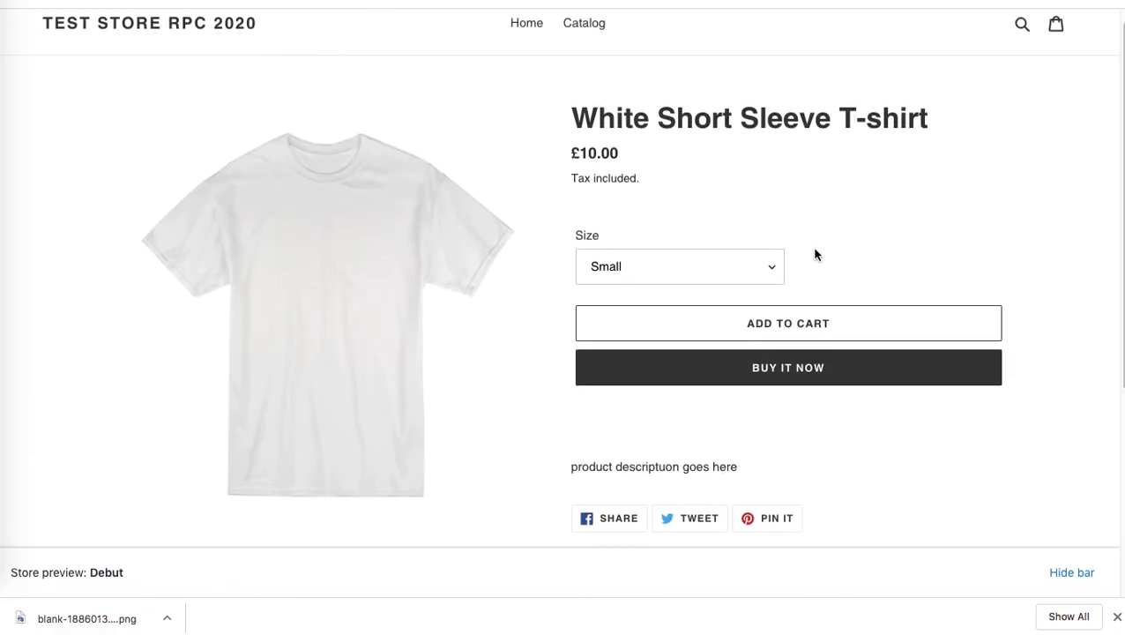
- Check the product page's size choices by selecting Medium and then Large
left_click(667, 271)
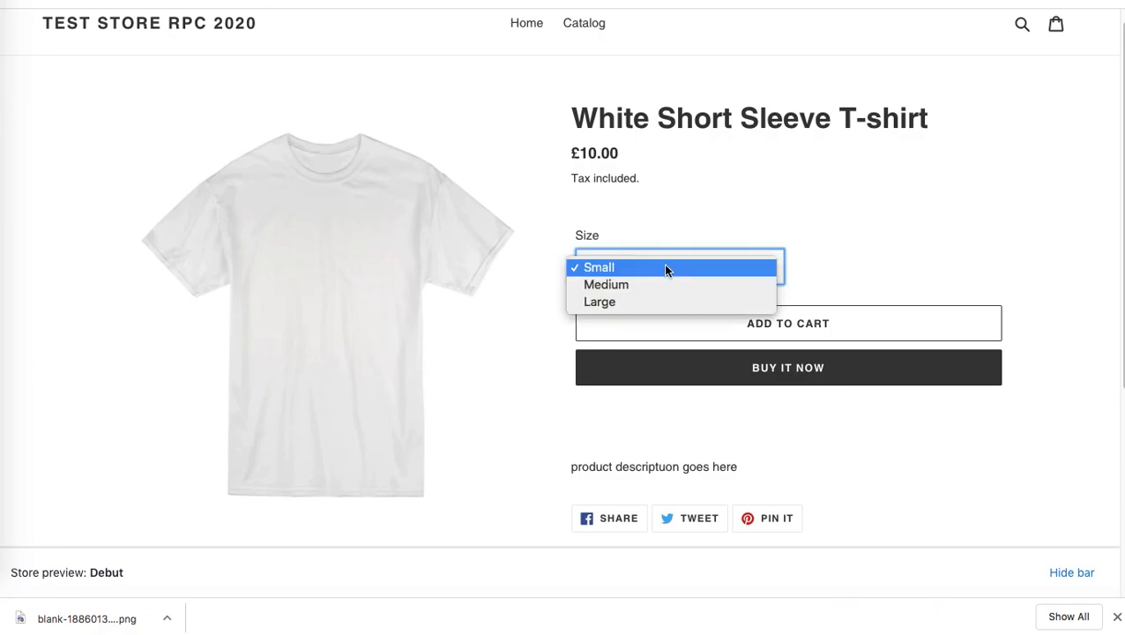
left_click(656, 282)
left_click(680, 266)
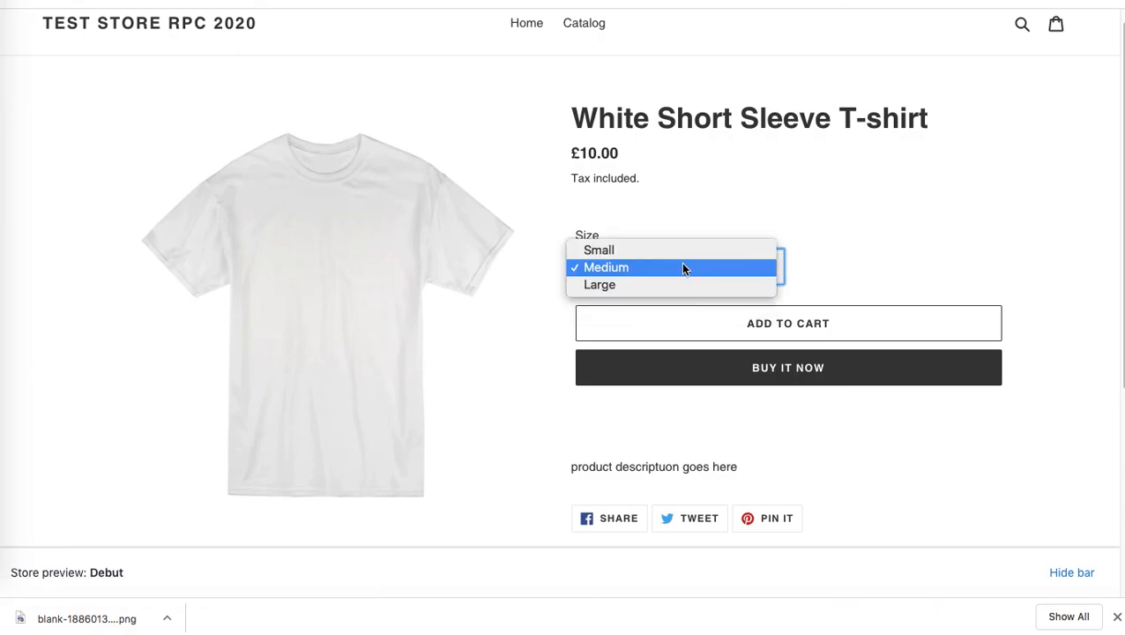
left_click(660, 285)
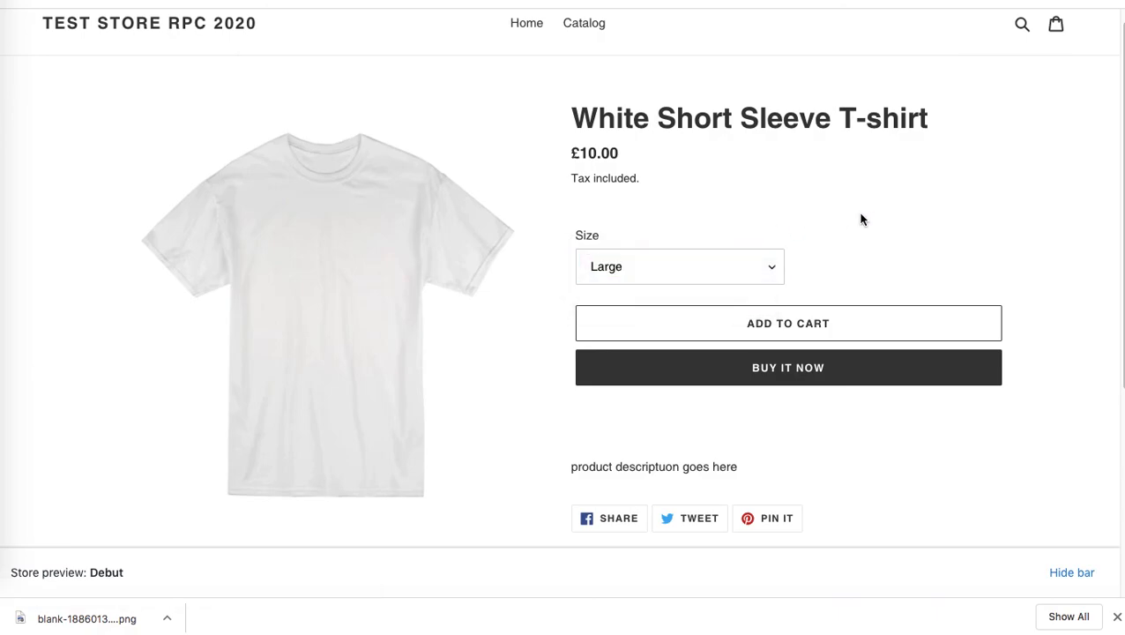
left_click(729, 259)
left_click(879, 191)
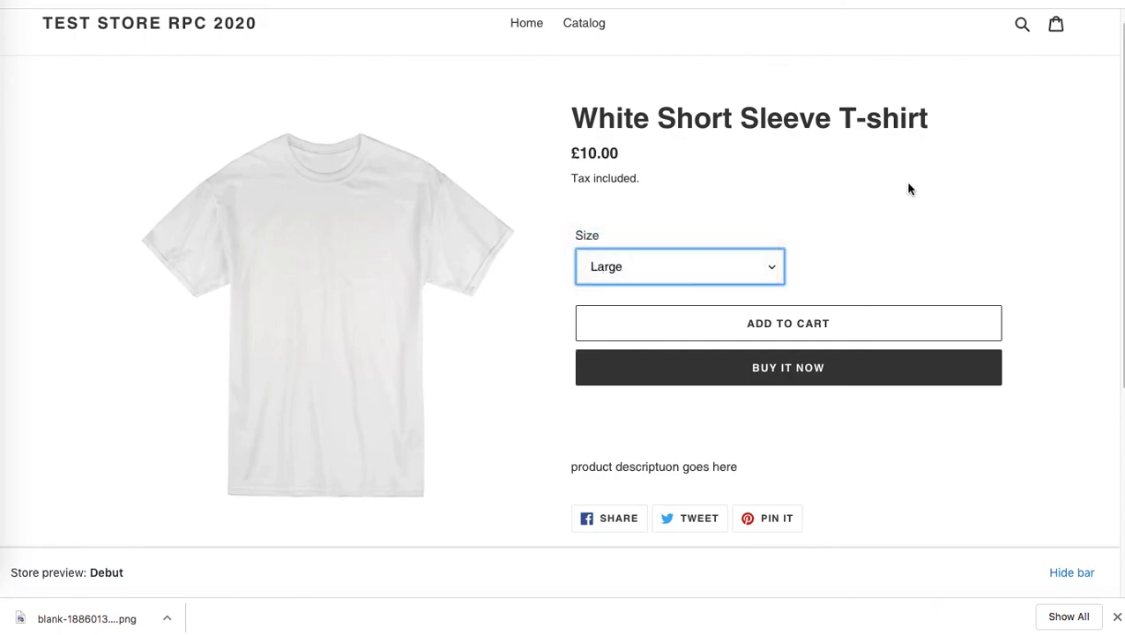